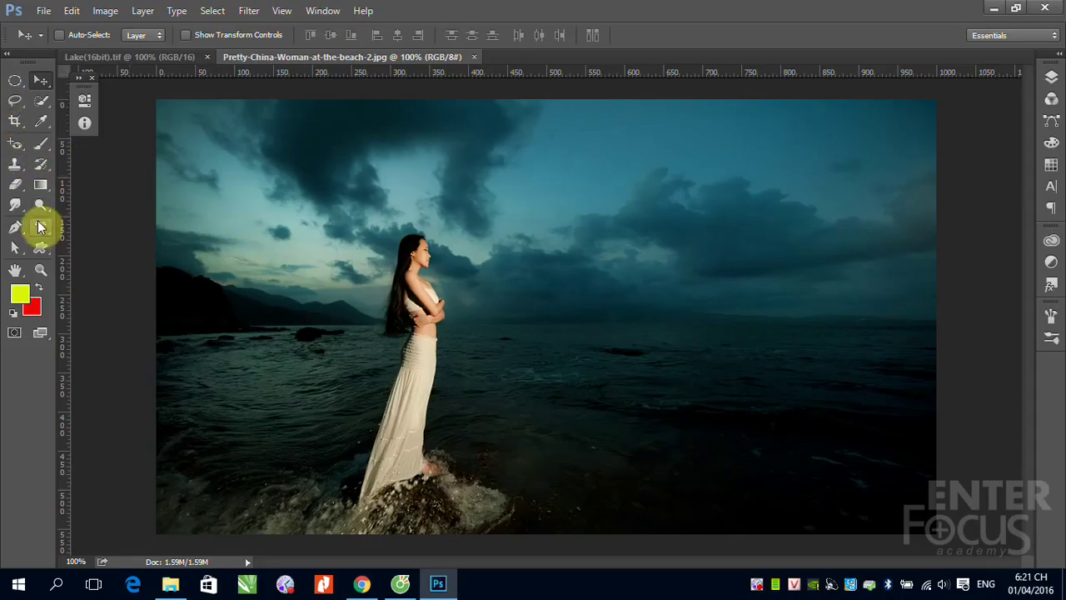
Compare the Blur/Sharpen/Smudge tool group with the Dodge/Burn/Sponge group, ending on the blur flyout.
{"action": "left_click", "coordinate": [19, 209]}
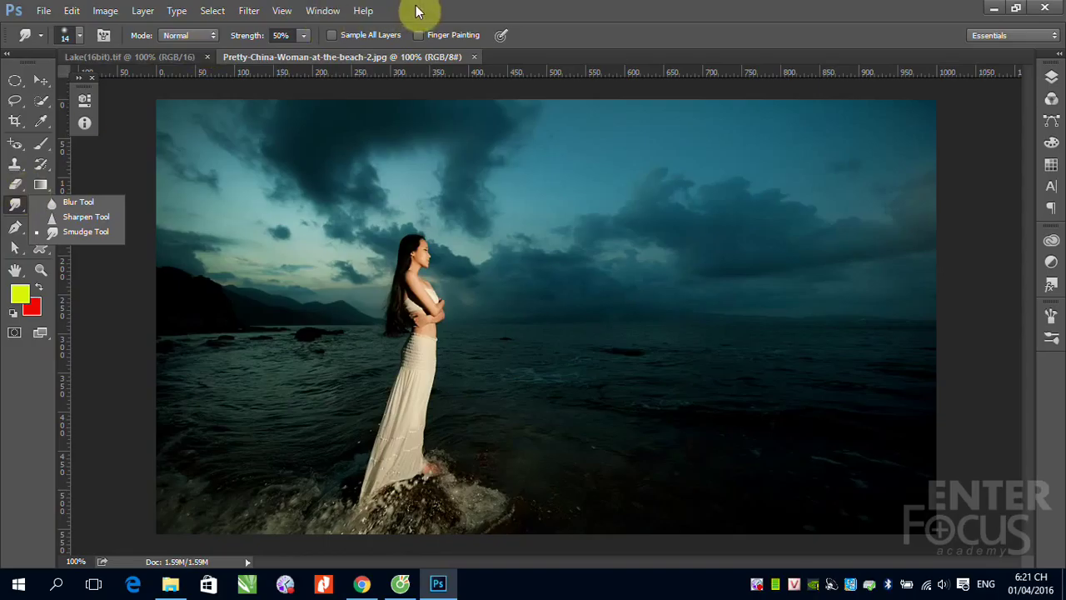
{"action": "left_click", "coordinate": [456, 15]}
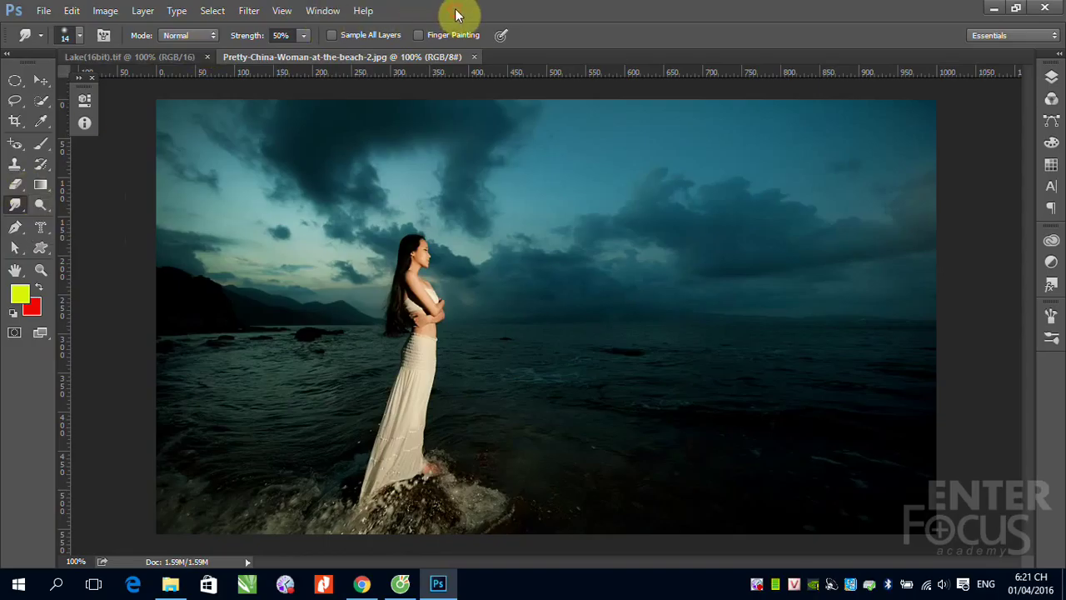
{"action": "left_click", "coordinate": [39, 208]}
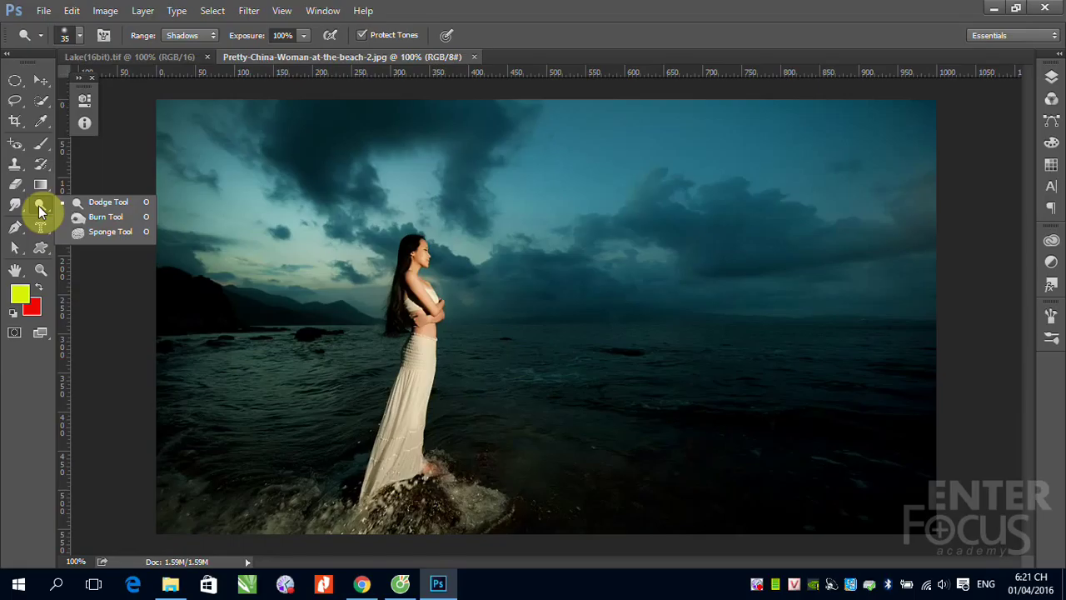
{"action": "left_click", "coordinate": [13, 208]}
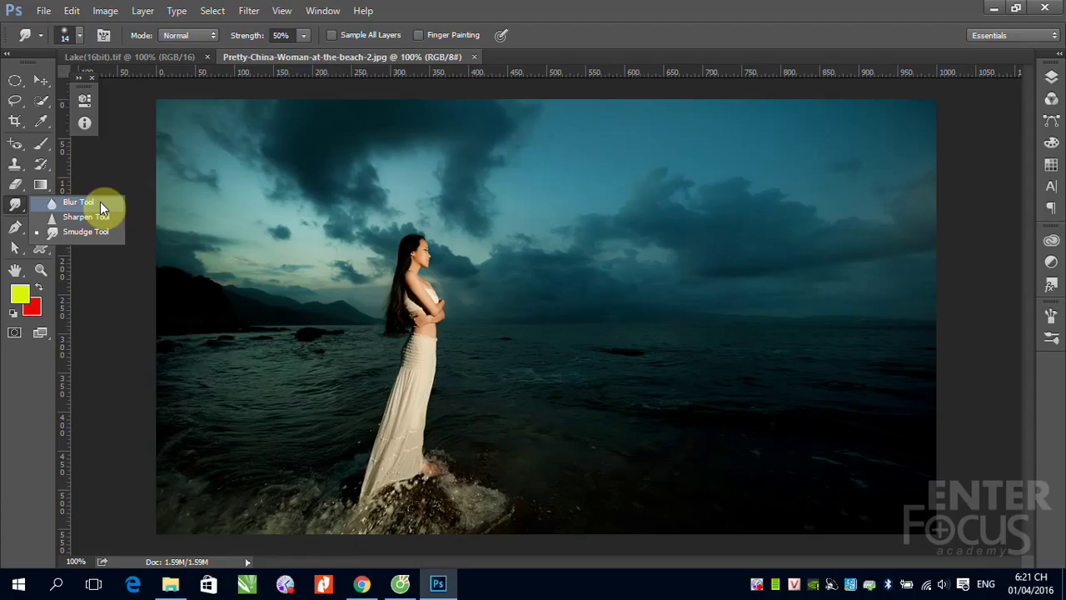
{"action": "left_click", "coordinate": [700, 11]}
{"action": "left_click", "coordinate": [40, 204]}
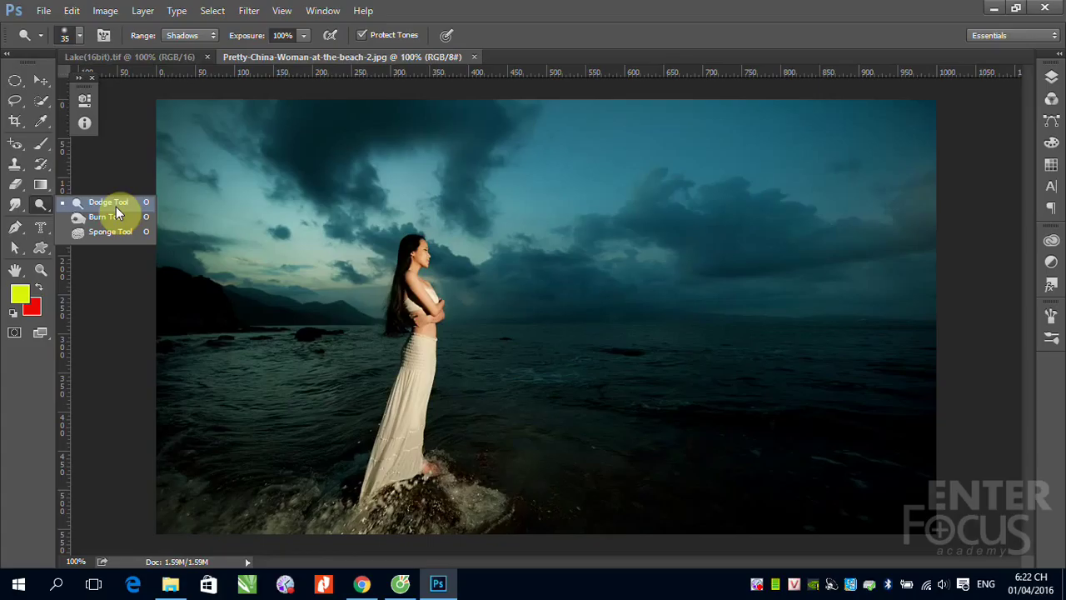
{"action": "left_click", "coordinate": [15, 205]}
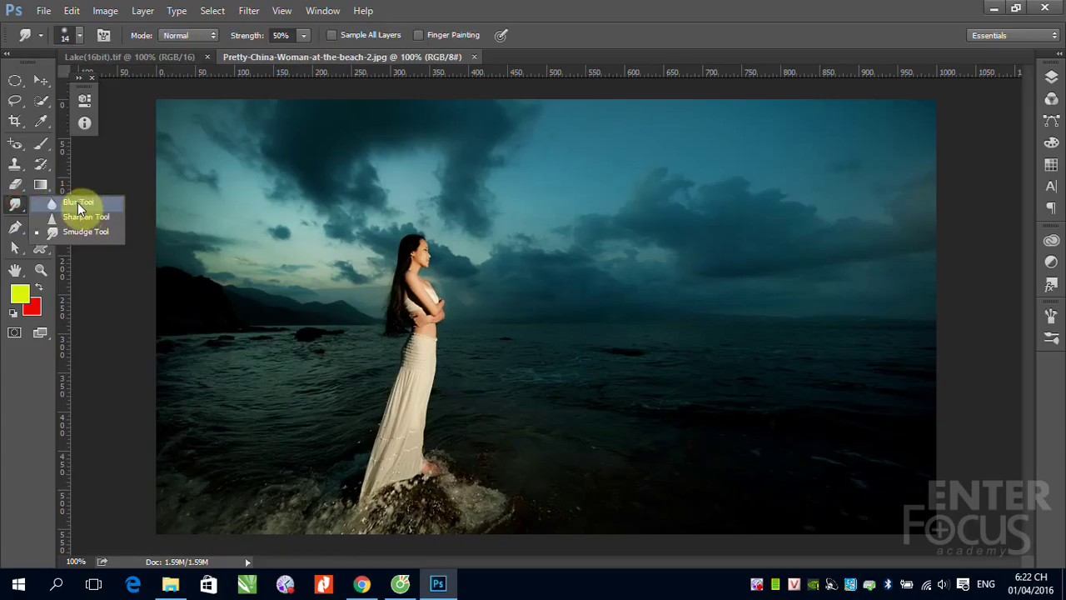
Choose the Blur tool at 100% strength and zoom in on the standing woman.
{"action": "left_click", "coordinate": [78, 205]}
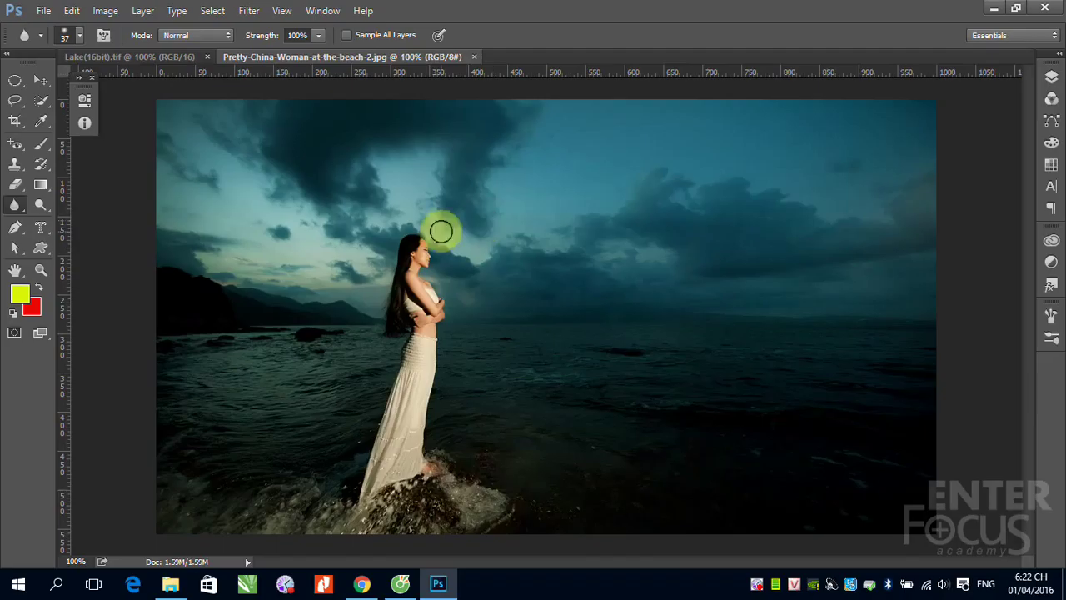
{"action": "left_click_drag", "start_coordinate": [339, 267], "coordinate": [544, 387]}
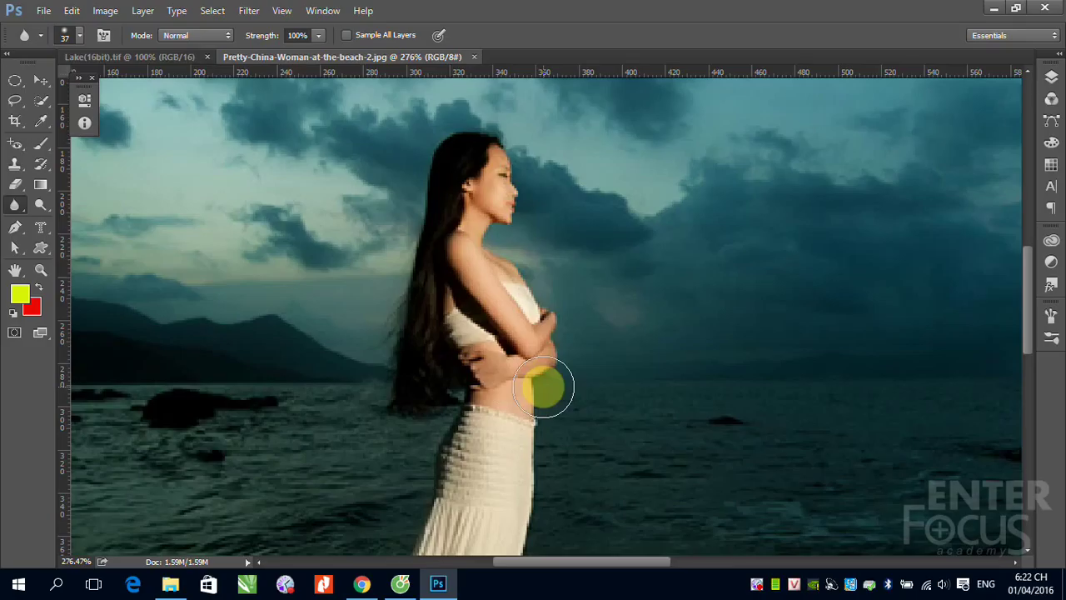
{"action": "mouse_move", "coordinate": [491, 210]}
{"action": "left_mouse_down"}
{"action": "mouse_move", "coordinate": [513, 220]}
{"action": "mouse_move", "coordinate": [482, 190]}
{"action": "mouse_move", "coordinate": [475, 155]}
{"action": "mouse_move", "coordinate": [459, 203]}
{"action": "mouse_move", "coordinate": [500, 209]}
{"action": "mouse_move", "coordinate": [503, 221]}
{"action": "left_mouse_up"}
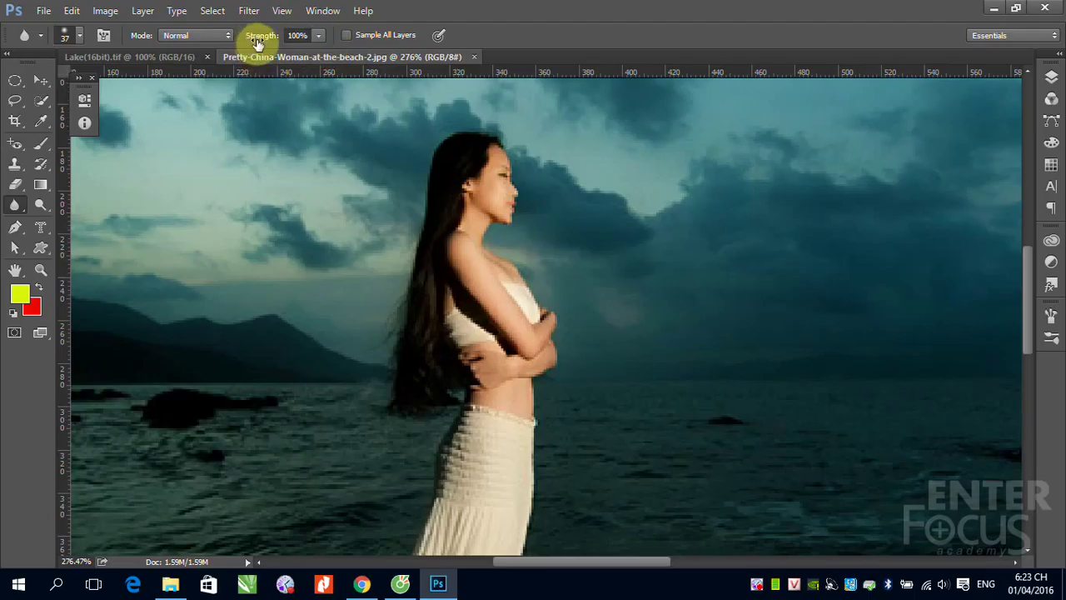
Try lowering the blur Strength, then zoom tightly onto the woman's head.
{"action": "left_click", "coordinate": [318, 38]}
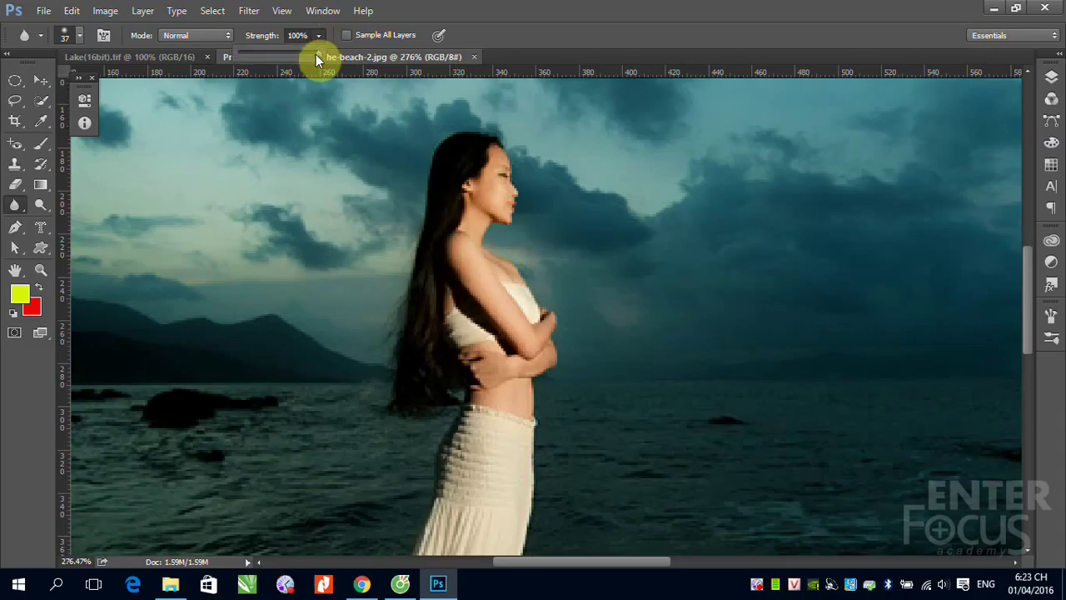
{"action": "mouse_move", "coordinate": [316, 55]}
{"action": "left_mouse_down"}
{"action": "mouse_move", "coordinate": [231, 60]}
{"action": "mouse_move", "coordinate": [317, 54]}
{"action": "left_mouse_up"}
{"action": "left_click", "coordinate": [539, 12]}
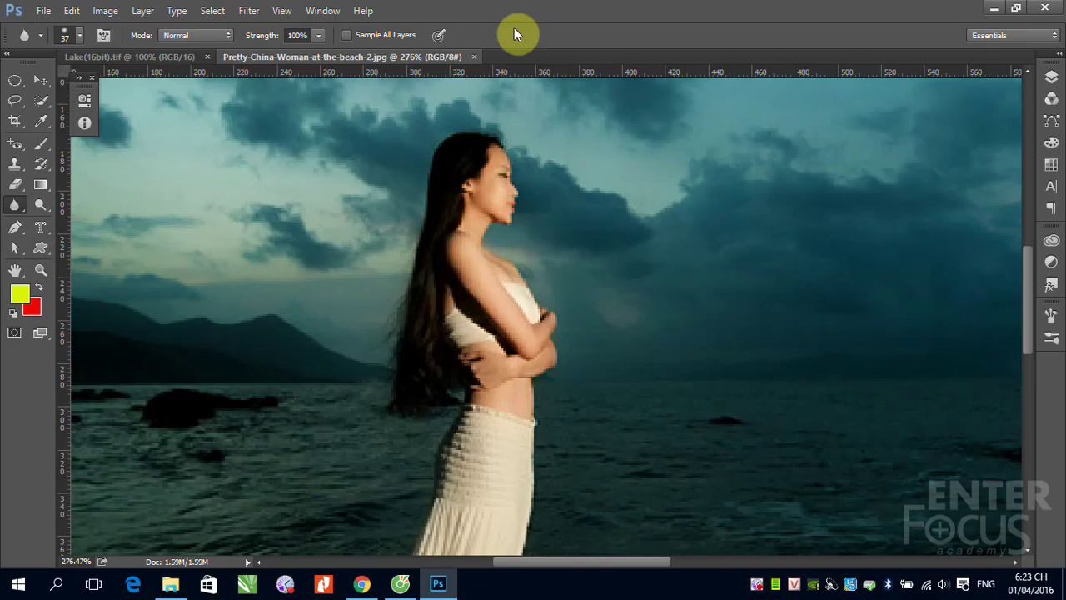
{"action": "mouse_move", "coordinate": [462, 125]}
{"action": "left_mouse_down"}
{"action": "mouse_move", "coordinate": [536, 197]}
{"action": "mouse_move", "coordinate": [552, 254]}
{"action": "left_mouse_up"}
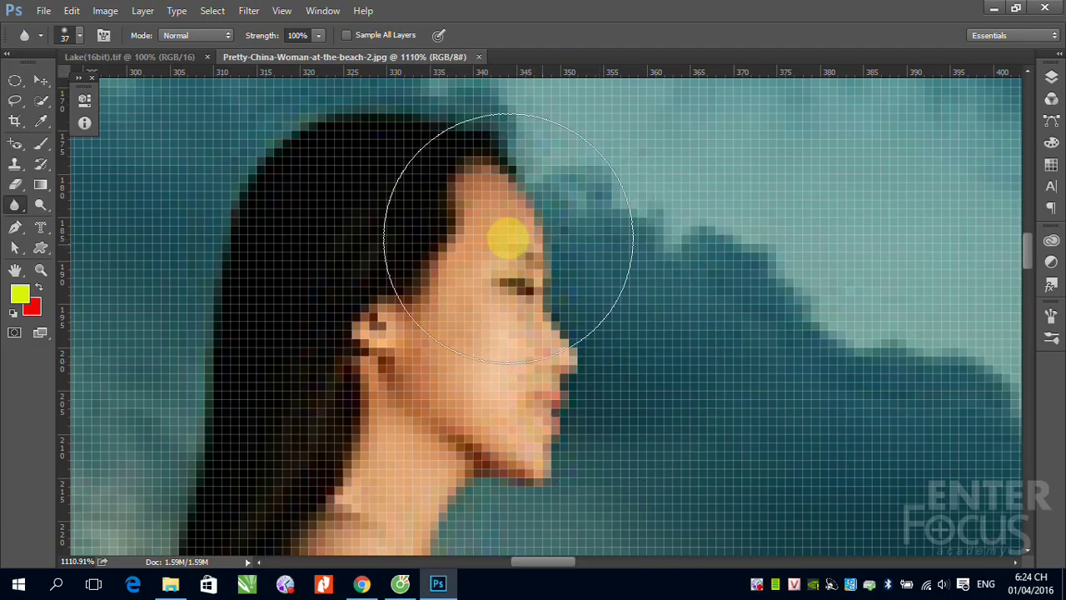
Set the Blur brush size to 17 px.
{"action": "left_click", "coordinate": [77, 37]}
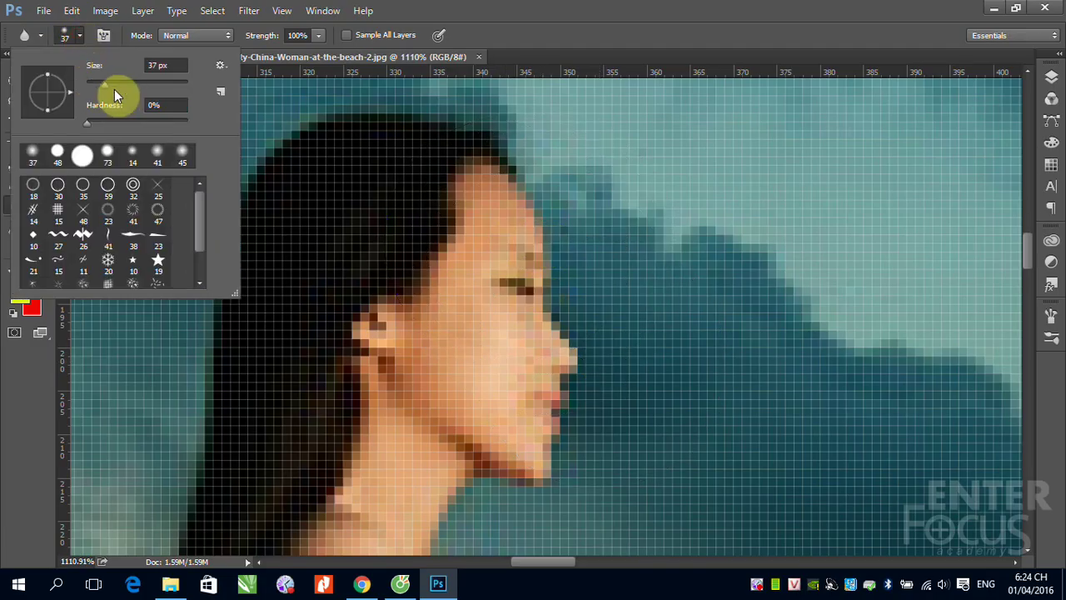
{"action": "left_click_drag", "start_coordinate": [114, 90], "coordinate": [95, 85]}
{"action": "left_click", "coordinate": [571, 29]}
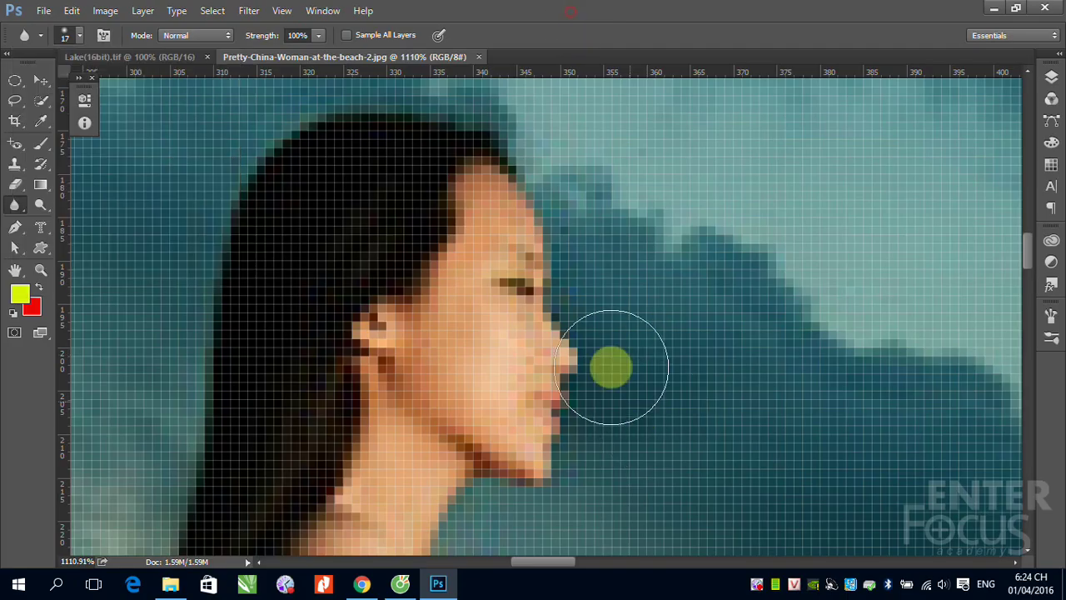
Blur the woman's nose, eyes, jawline and hairline, then zoom out.
{"action": "mouse_move", "coordinate": [612, 367]}
{"action": "left_mouse_down"}
{"action": "mouse_move", "coordinate": [561, 319]}
{"action": "mouse_move", "coordinate": [544, 405]}
{"action": "mouse_move", "coordinate": [500, 469]}
{"action": "mouse_move", "coordinate": [552, 334]}
{"action": "mouse_move", "coordinate": [535, 219]}
{"action": "mouse_move", "coordinate": [567, 353]}
{"action": "mouse_move", "coordinate": [538, 461]}
{"action": "left_mouse_up"}
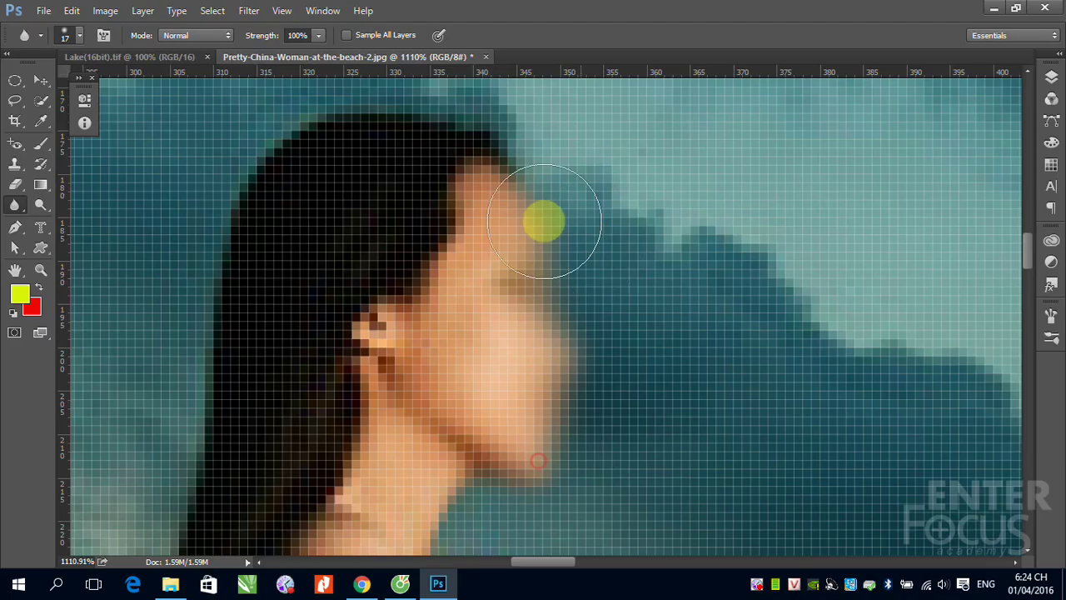
{"action": "mouse_move", "coordinate": [558, 219]}
{"action": "left_mouse_down"}
{"action": "mouse_move", "coordinate": [524, 195]}
{"action": "mouse_move", "coordinate": [559, 314]}
{"action": "mouse_move", "coordinate": [495, 453]}
{"action": "mouse_move", "coordinate": [539, 239]}
{"action": "mouse_move", "coordinate": [555, 359]}
{"action": "mouse_move", "coordinate": [527, 463]}
{"action": "left_mouse_up"}
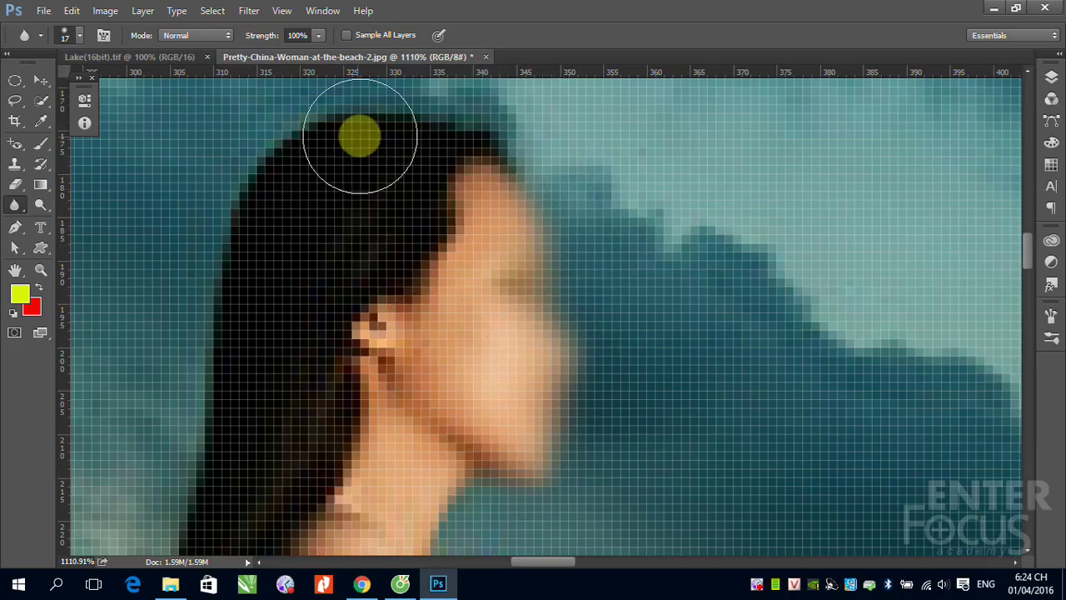
{"action": "mouse_move", "coordinate": [357, 131]}
{"action": "left_mouse_down"}
{"action": "mouse_move", "coordinate": [429, 131]}
{"action": "mouse_move", "coordinate": [441, 119]}
{"action": "mouse_move", "coordinate": [339, 125]}
{"action": "mouse_move", "coordinate": [231, 222]}
{"action": "mouse_move", "coordinate": [219, 292]}
{"action": "mouse_move", "coordinate": [370, 112]}
{"action": "mouse_move", "coordinate": [530, 161]}
{"action": "mouse_move", "coordinate": [257, 241]}
{"action": "mouse_move", "coordinate": [225, 416]}
{"action": "mouse_move", "coordinate": [285, 139]}
{"action": "mouse_move", "coordinate": [488, 152]}
{"action": "mouse_move", "coordinate": [538, 205]}
{"action": "mouse_move", "coordinate": [452, 122]}
{"action": "mouse_move", "coordinate": [262, 208]}
{"action": "mouse_move", "coordinate": [238, 310]}
{"action": "left_mouse_up"}
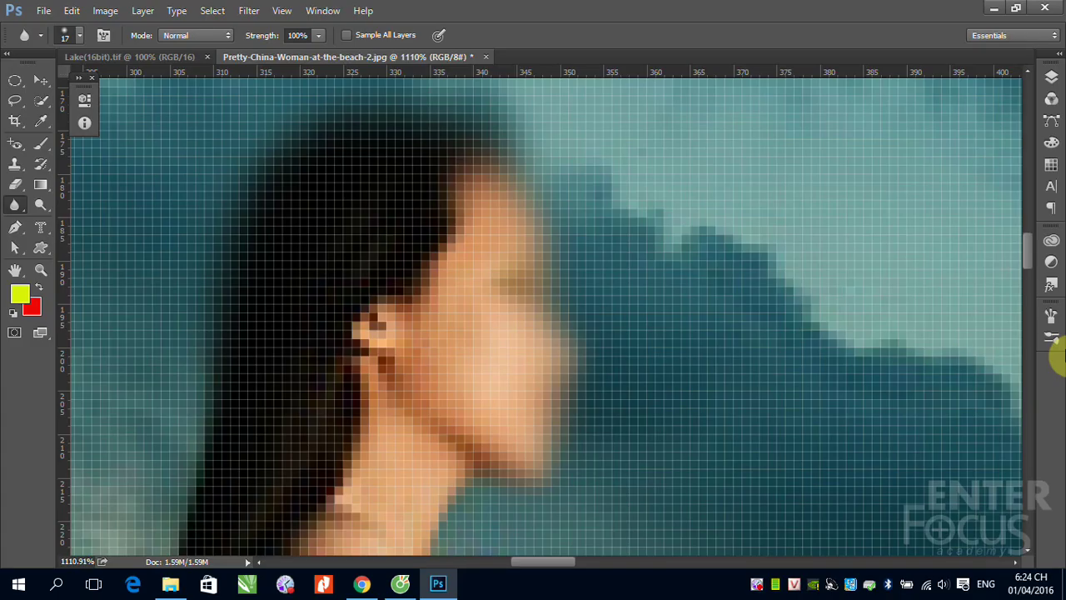
{"action": "key", "text": "ctrl+minus"}
{"action": "key", "text": "ctrl+minus"}
{"action": "key", "text": "ctrl+minus"}
Zoom out to 66.7% to see the whole beach photo with the blurred face.
{"action": "key", "text": "ctrl+minus"}
{"action": "key", "text": "ctrl+minus"}
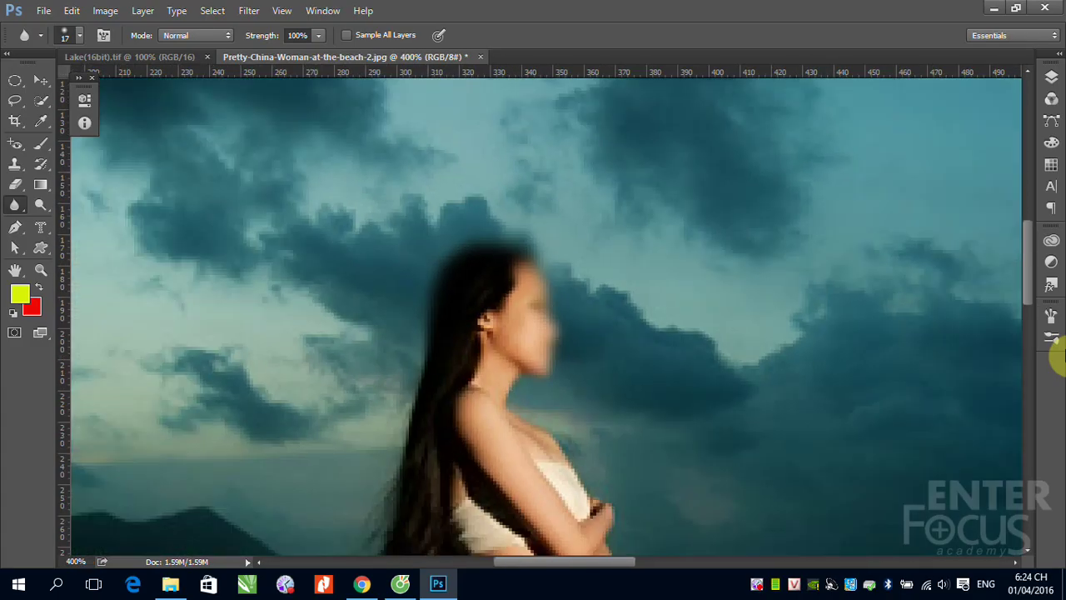
{"action": "key", "text": "ctrl+minus"}
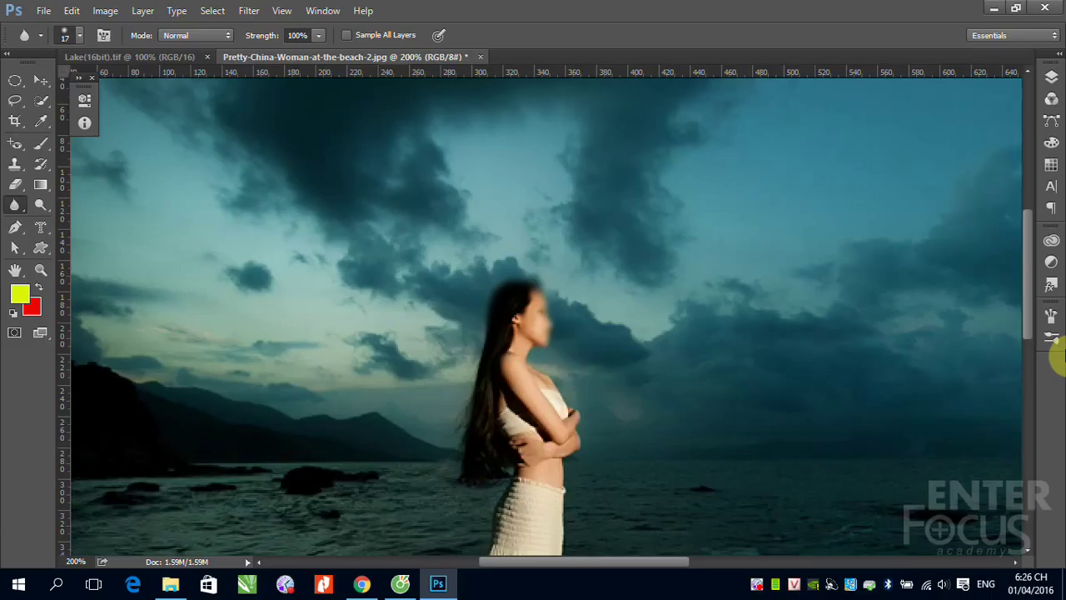
{"action": "key", "text": "ctrl+minus"}
{"action": "key", "text": "ctrl+minus"}
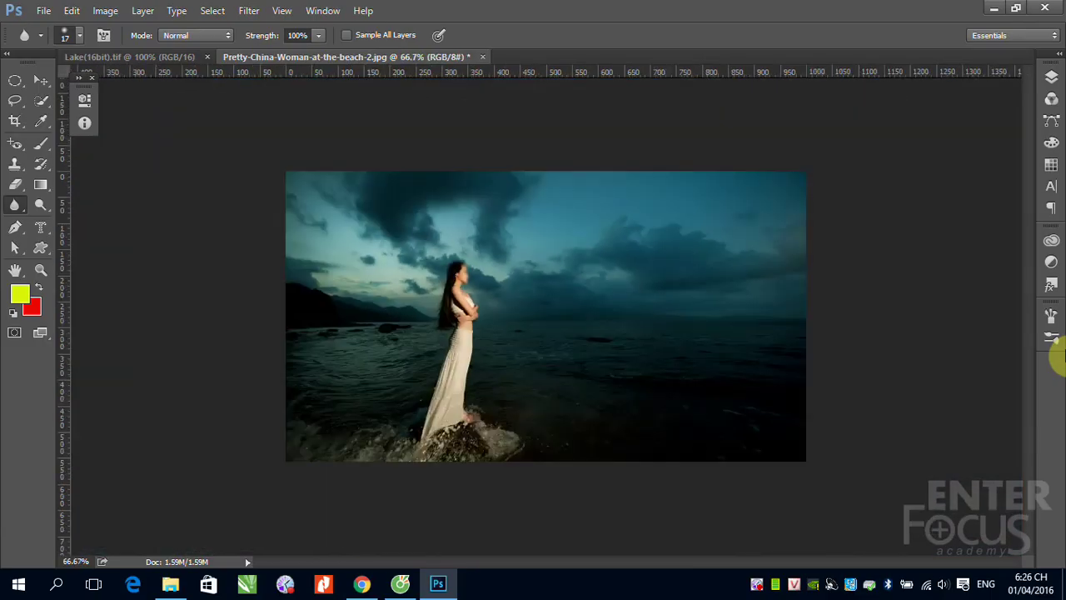
Open rubber-duck.jpg and quick-select the duck's beak and body.
{"action": "left_click", "coordinate": [45, 10]}
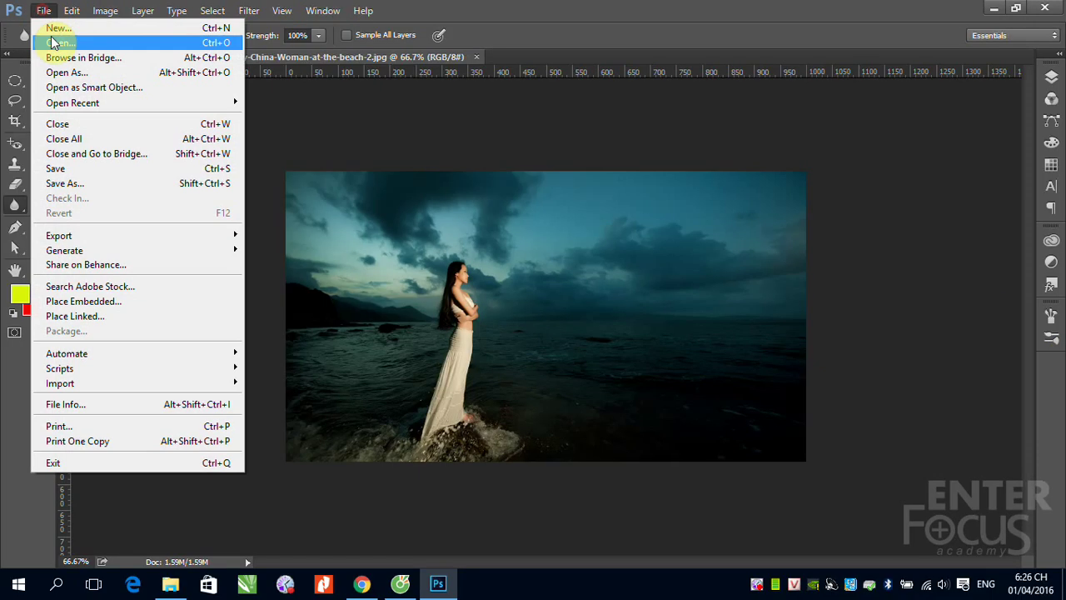
{"action": "left_click", "coordinate": [54, 41]}
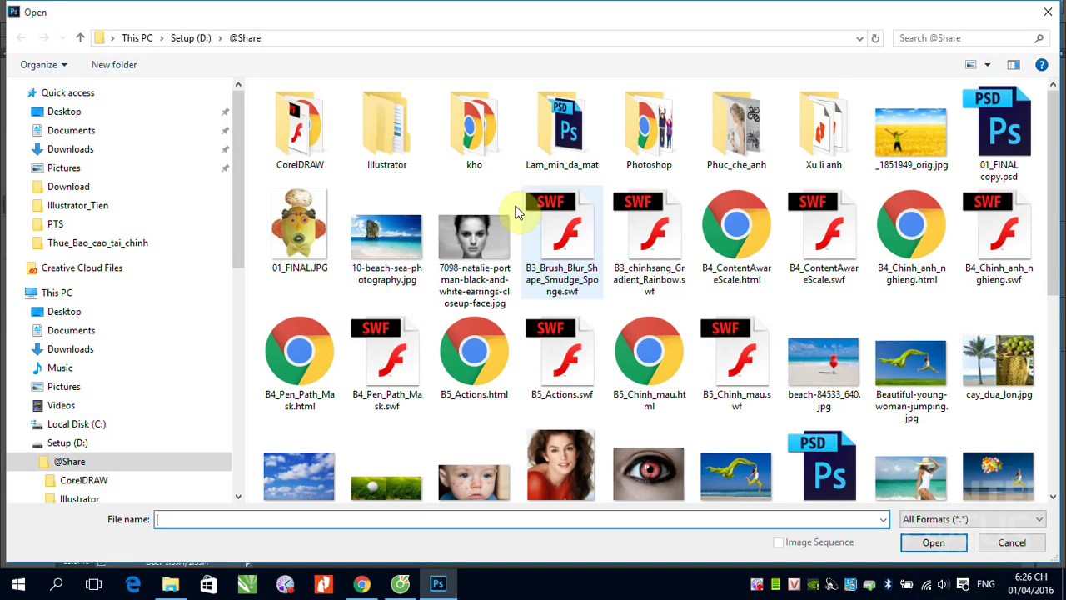
{"action": "scroll", "coordinate": [488, 286], "scroll_direction": "down", "scroll_amount": 5}
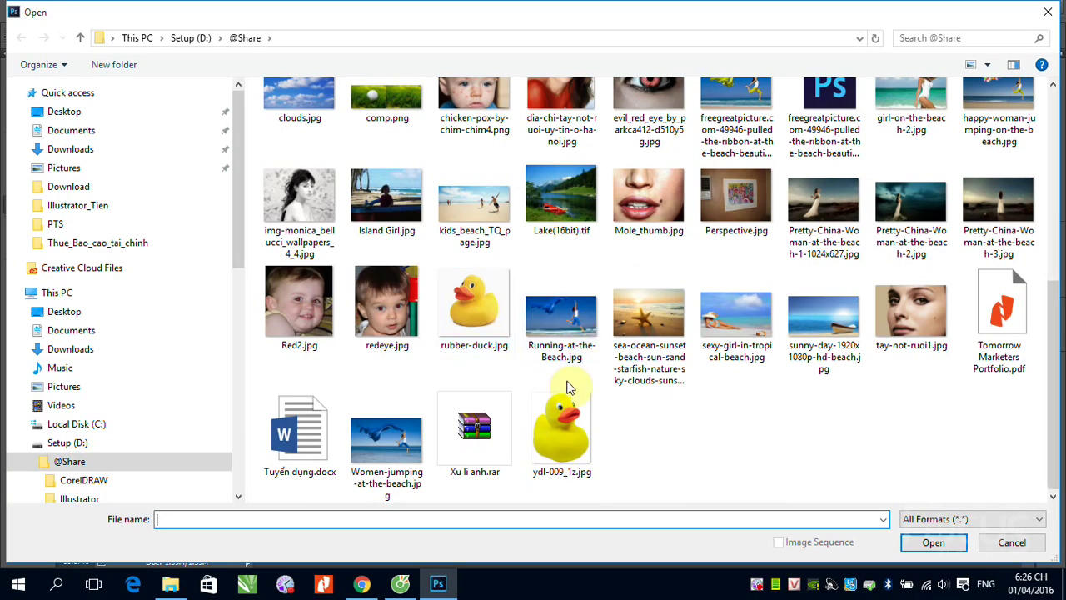
{"action": "double_click", "coordinate": [471, 343]}
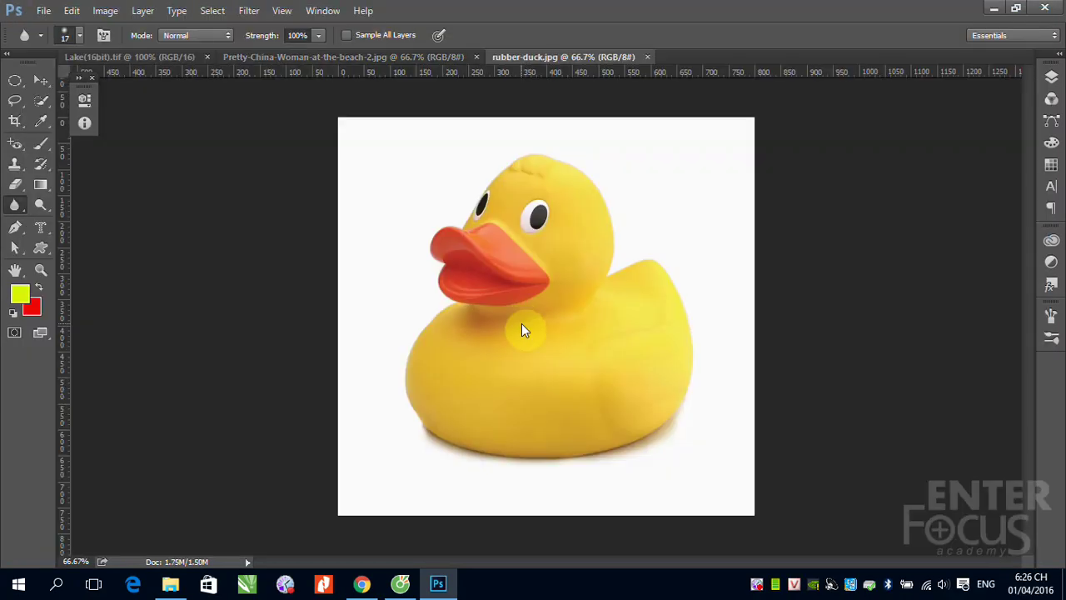
{"action": "left_click", "coordinate": [42, 101]}
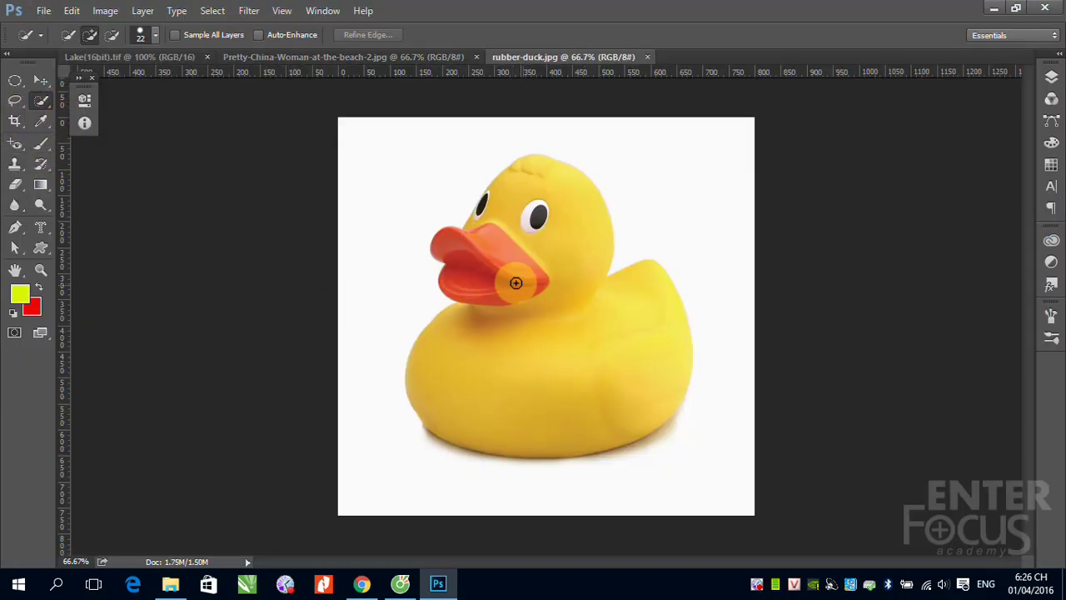
{"action": "mouse_move", "coordinate": [488, 250]}
{"action": "left_mouse_down"}
{"action": "mouse_move", "coordinate": [634, 319]}
{"action": "mouse_move", "coordinate": [541, 193]}
{"action": "left_mouse_up"}
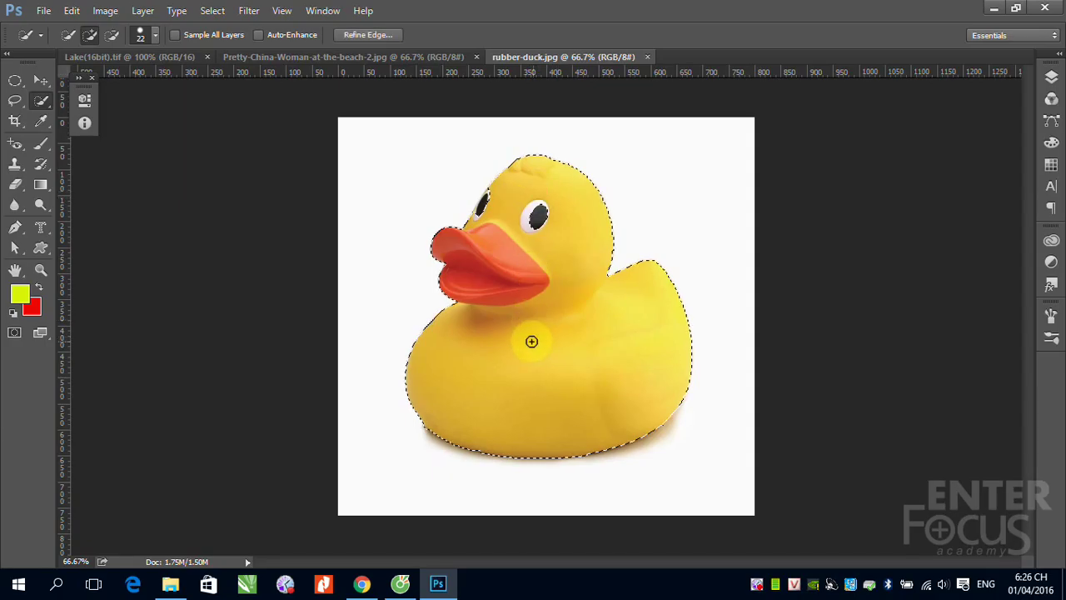
Extend the selection over the duck's head and paste the duck into the beach photo.
{"action": "left_click_drag", "start_coordinate": [532, 341], "coordinate": [492, 197]}
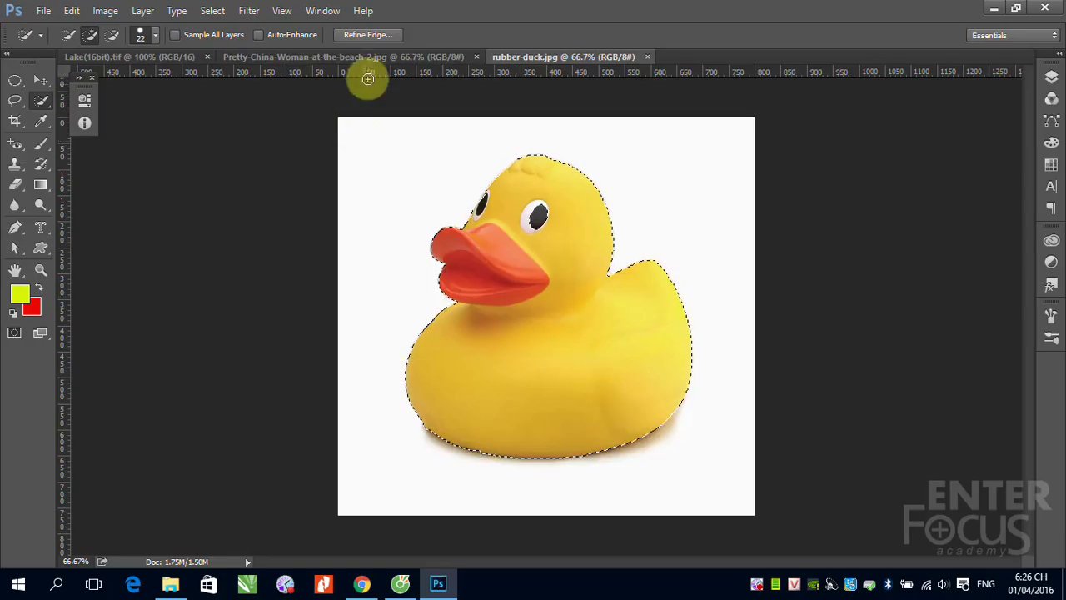
{"action": "left_click", "coordinate": [344, 55]}
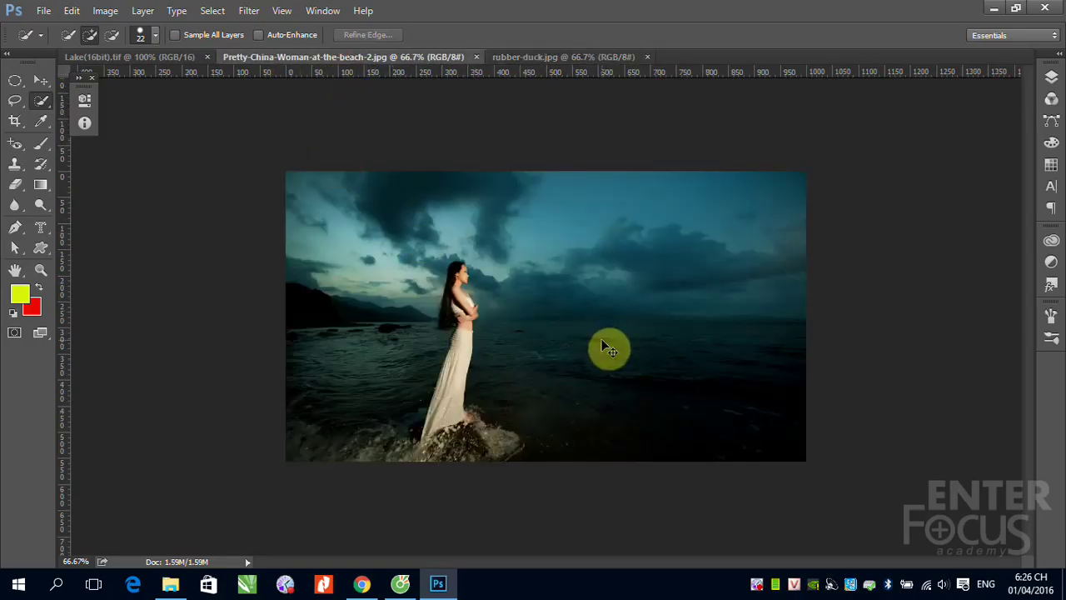
{"action": "key", "text": "ctrl+v"}
Move the pasted duck right and down, revealing the woman.
{"action": "left_click", "coordinate": [41, 80]}
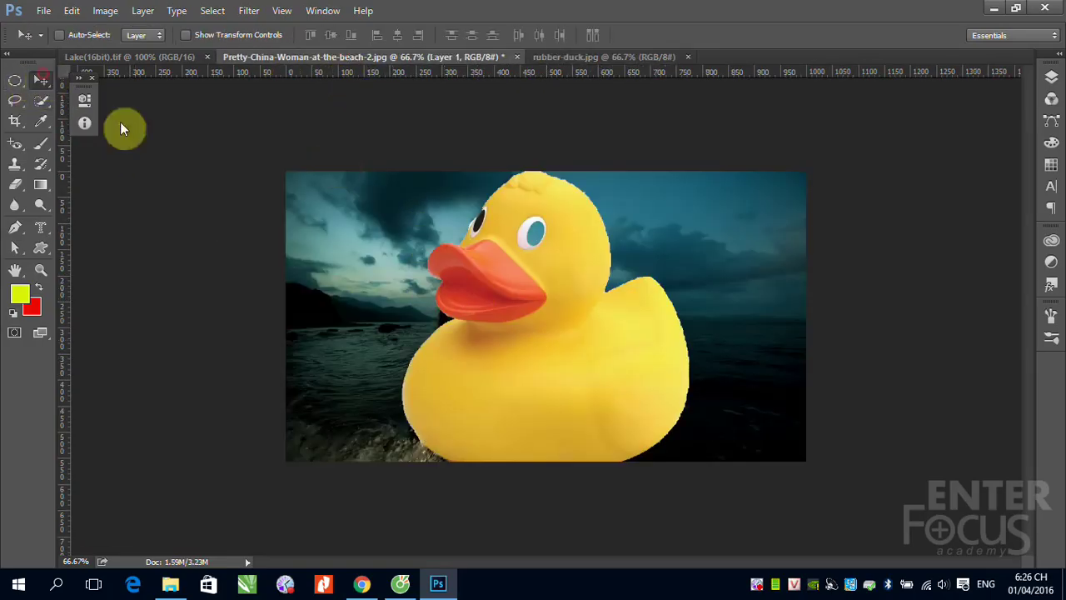
{"action": "right_click", "coordinate": [546, 313]}
{"action": "left_click", "coordinate": [594, 336]}
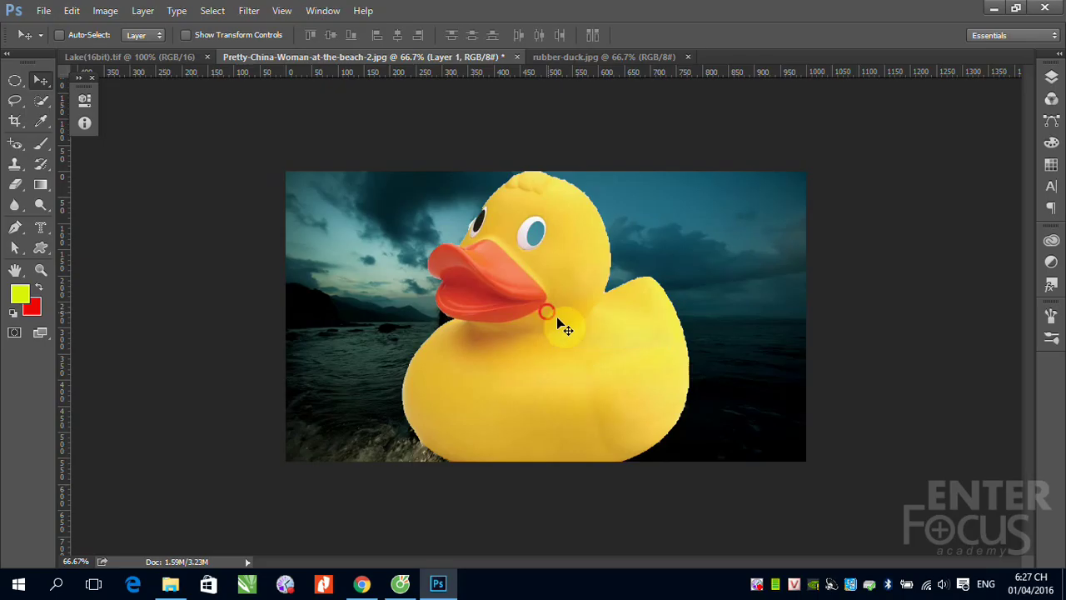
{"action": "left_click_drag", "start_coordinate": [559, 319], "coordinate": [657, 354]}
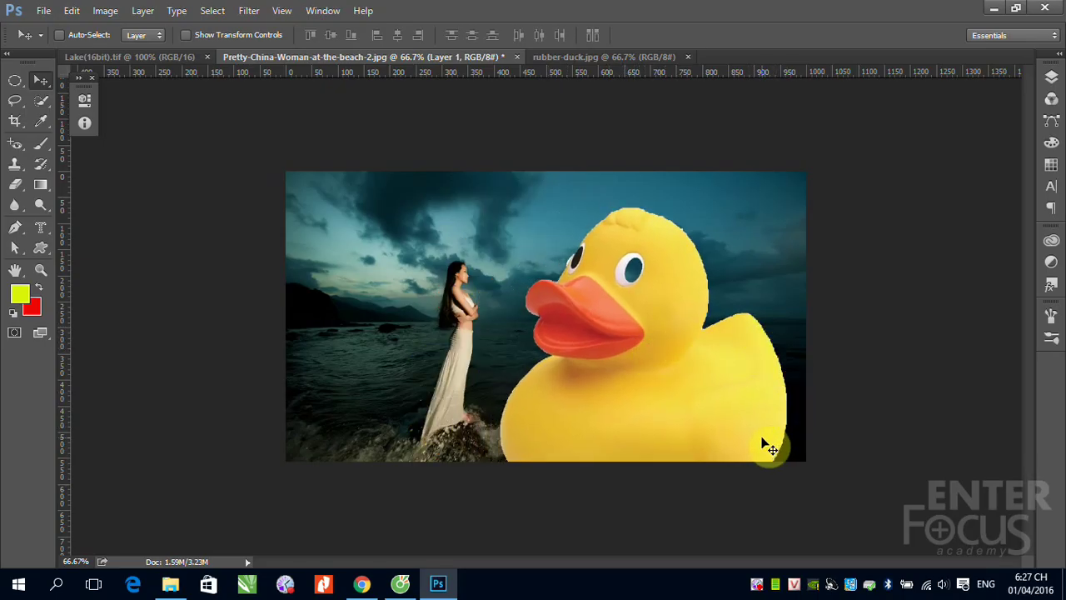
Scale the duck down and place it near the bottom right over the sea.
{"action": "key", "text": "ctrl+t"}
{"action": "left_click_drag", "start_coordinate": [785, 208], "coordinate": [662, 386]}
{"action": "key", "text": "Return"}
{"action": "left_click_drag", "start_coordinate": [586, 418], "coordinate": [646, 387]}
{"action": "key", "text": "ctrl"}
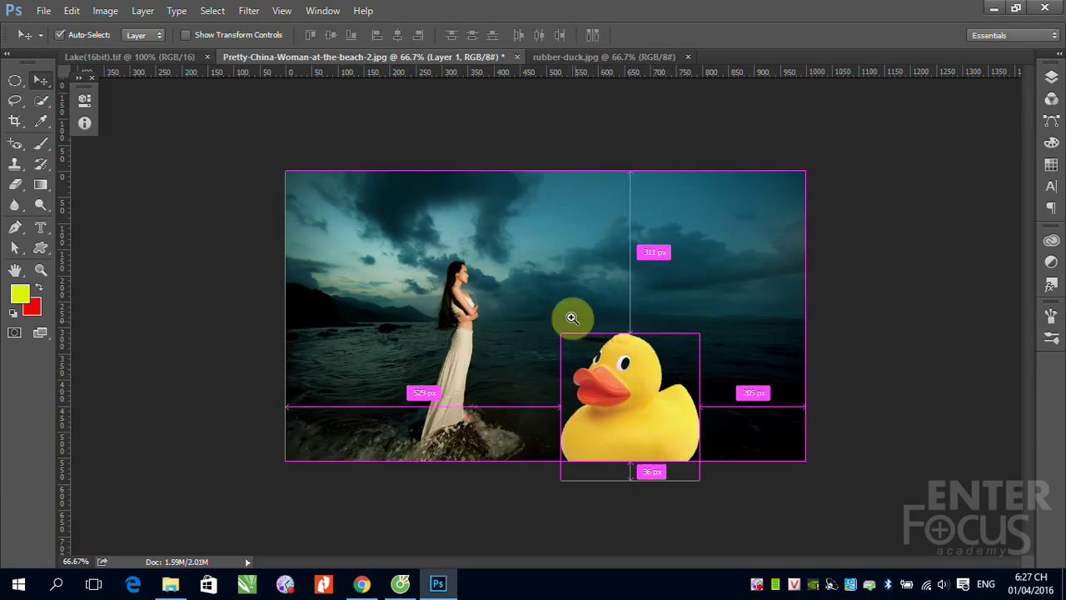
{"action": "left_click_drag", "start_coordinate": [572, 318], "coordinate": [740, 521]}
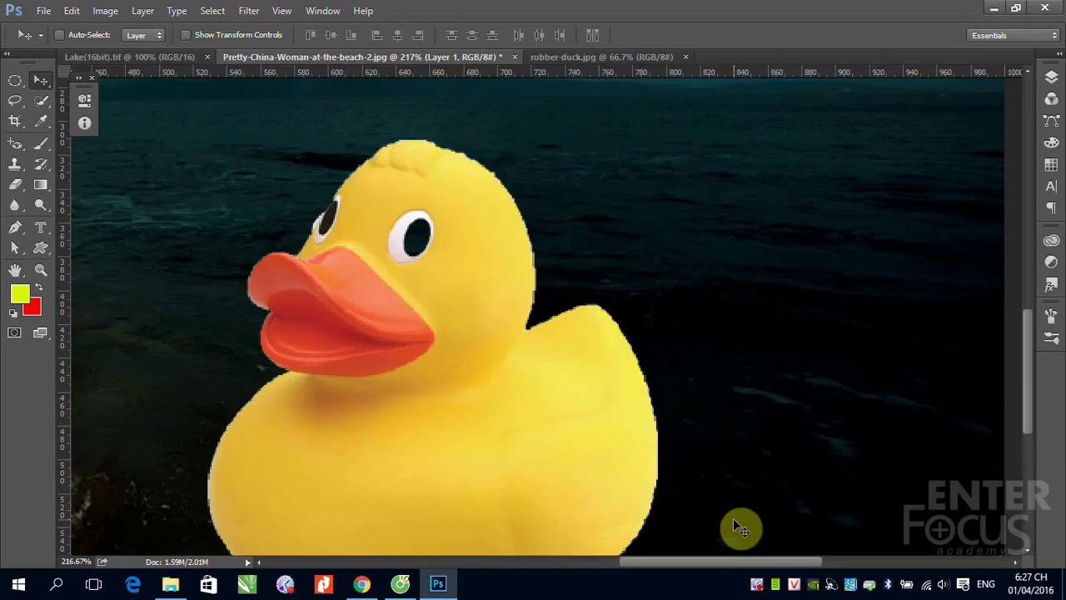
Blur the duck's head, right edge and front edge so it blends into the sea.
{"action": "left_click", "coordinate": [14, 205]}
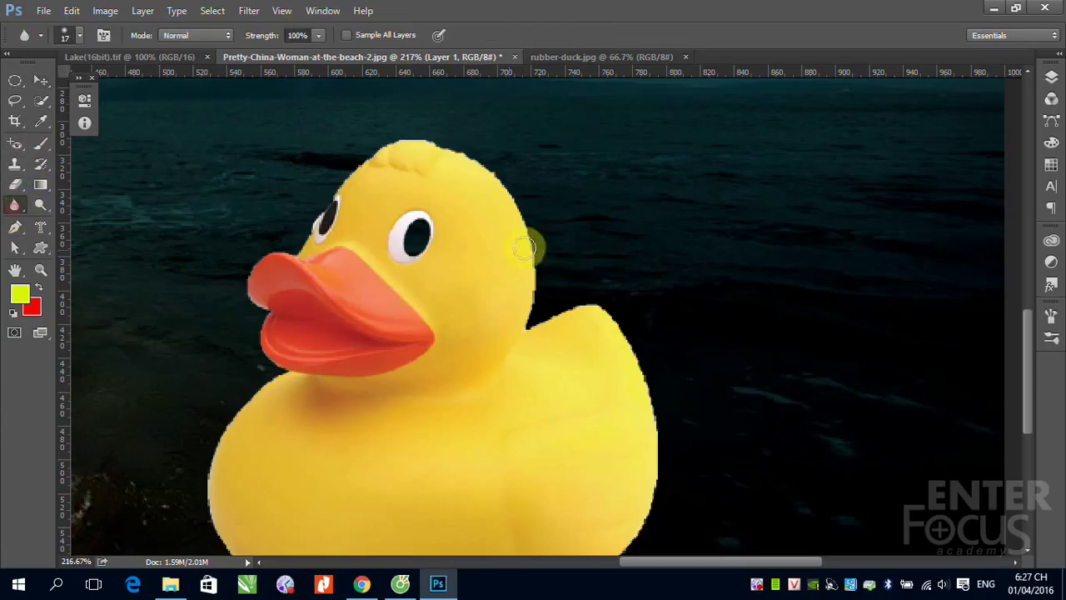
{"action": "mouse_move", "coordinate": [473, 162]}
{"action": "left_mouse_down"}
{"action": "mouse_move", "coordinate": [457, 147]}
{"action": "mouse_move", "coordinate": [526, 205]}
{"action": "mouse_move", "coordinate": [537, 309]}
{"action": "mouse_move", "coordinate": [483, 181]}
{"action": "mouse_move", "coordinate": [456, 147]}
{"action": "left_mouse_up"}
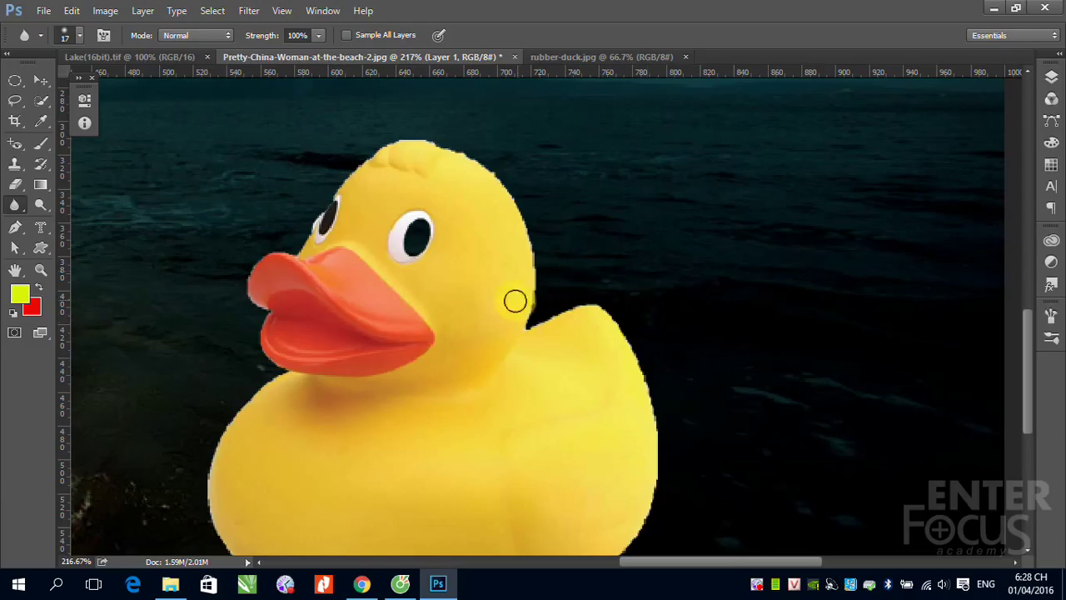
{"action": "mouse_move", "coordinate": [420, 136]}
{"action": "left_mouse_down"}
{"action": "mouse_move", "coordinate": [464, 150]}
{"action": "mouse_move", "coordinate": [507, 202]}
{"action": "mouse_move", "coordinate": [539, 267]}
{"action": "mouse_move", "coordinate": [528, 321]}
{"action": "mouse_move", "coordinate": [528, 205]}
{"action": "mouse_move", "coordinate": [464, 150]}
{"action": "mouse_move", "coordinate": [436, 142]}
{"action": "mouse_move", "coordinate": [540, 309]}
{"action": "mouse_move", "coordinate": [541, 239]}
{"action": "mouse_move", "coordinate": [516, 186]}
{"action": "mouse_move", "coordinate": [400, 139]}
{"action": "mouse_move", "coordinate": [328, 181]}
{"action": "mouse_move", "coordinate": [417, 147]}
{"action": "mouse_move", "coordinate": [495, 171]}
{"action": "mouse_move", "coordinate": [538, 242]}
{"action": "mouse_move", "coordinate": [540, 309]}
{"action": "mouse_move", "coordinate": [585, 309]}
{"action": "mouse_move", "coordinate": [624, 326]}
{"action": "mouse_move", "coordinate": [647, 367]}
{"action": "mouse_move", "coordinate": [661, 462]}
{"action": "mouse_move", "coordinate": [651, 499]}
{"action": "mouse_move", "coordinate": [642, 362]}
{"action": "mouse_move", "coordinate": [600, 297]}
{"action": "mouse_move", "coordinate": [537, 325]}
{"action": "left_mouse_up"}
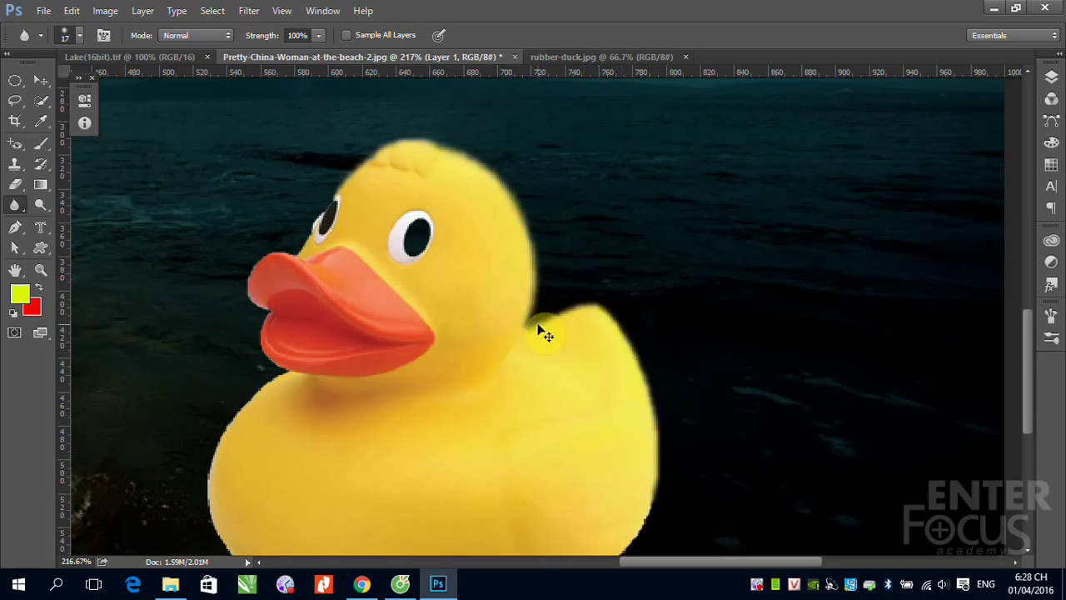
{"action": "key", "text": "ctrl+minus"}
{"action": "key", "text": "ctrl+minus"}
{"action": "key", "text": "ctrl+minus"}
{"action": "mouse_move", "coordinate": [658, 443]}
{"action": "left_mouse_down"}
{"action": "mouse_move", "coordinate": [591, 443]}
{"action": "mouse_move", "coordinate": [605, 329]}
{"action": "mouse_move", "coordinate": [564, 434]}
{"action": "mouse_move", "coordinate": [625, 325]}
{"action": "mouse_move", "coordinate": [666, 353]}
{"action": "mouse_move", "coordinate": [703, 441]}
{"action": "left_mouse_up"}
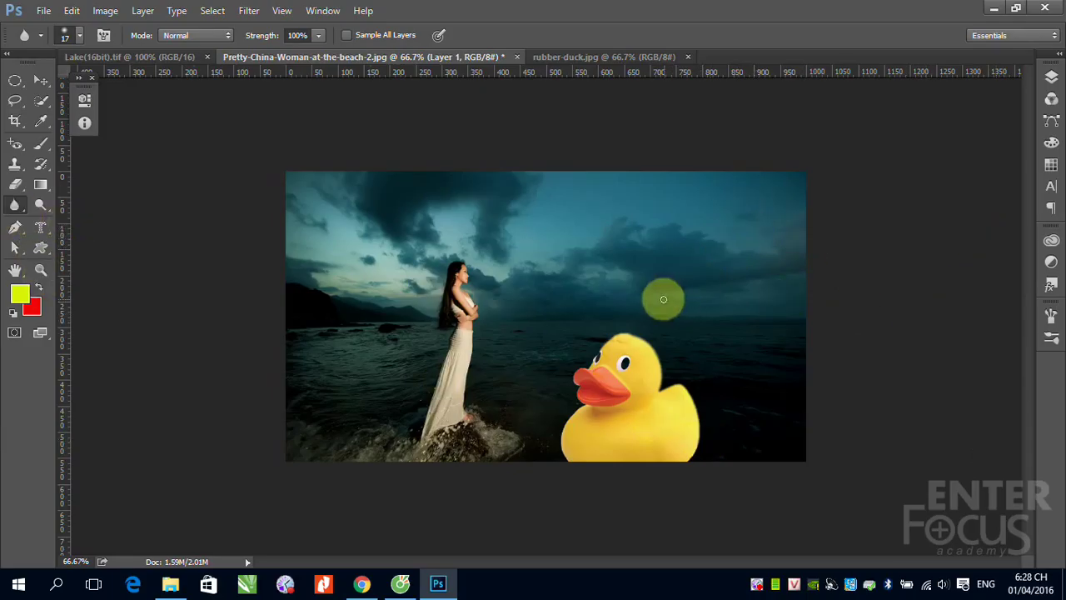
Blur the back of the duck's head, then add empty Layer 2 above duck Layer 1.
{"action": "mouse_move", "coordinate": [620, 342]}
{"action": "left_mouse_down"}
{"action": "mouse_move", "coordinate": [656, 396]}
{"action": "mouse_move", "coordinate": [687, 397]}
{"action": "left_mouse_up"}
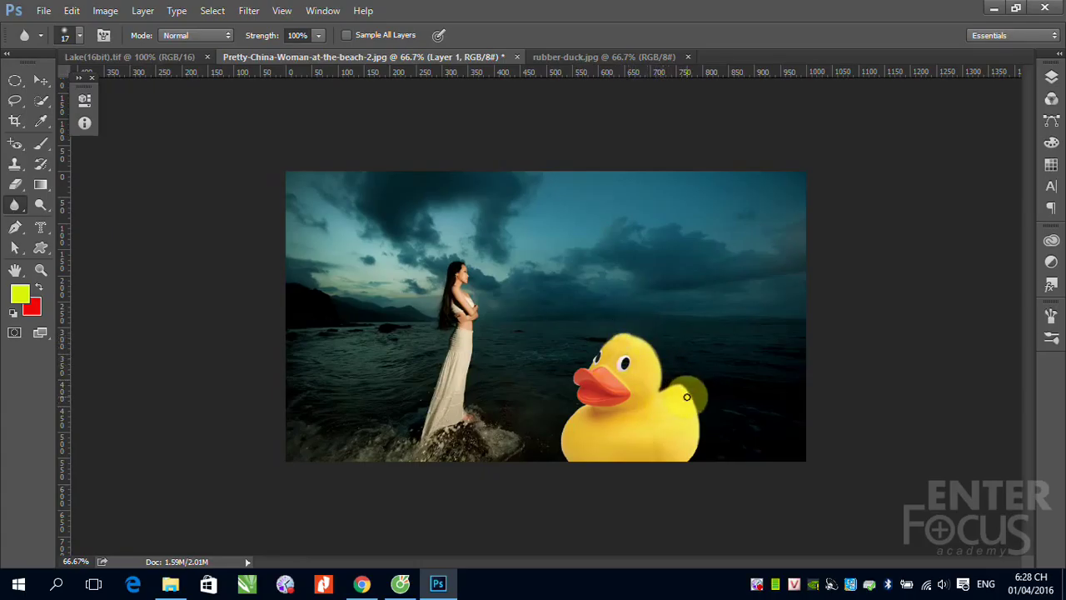
{"action": "left_click", "coordinate": [1051, 77]}
{"action": "left_click", "coordinate": [966, 160]}
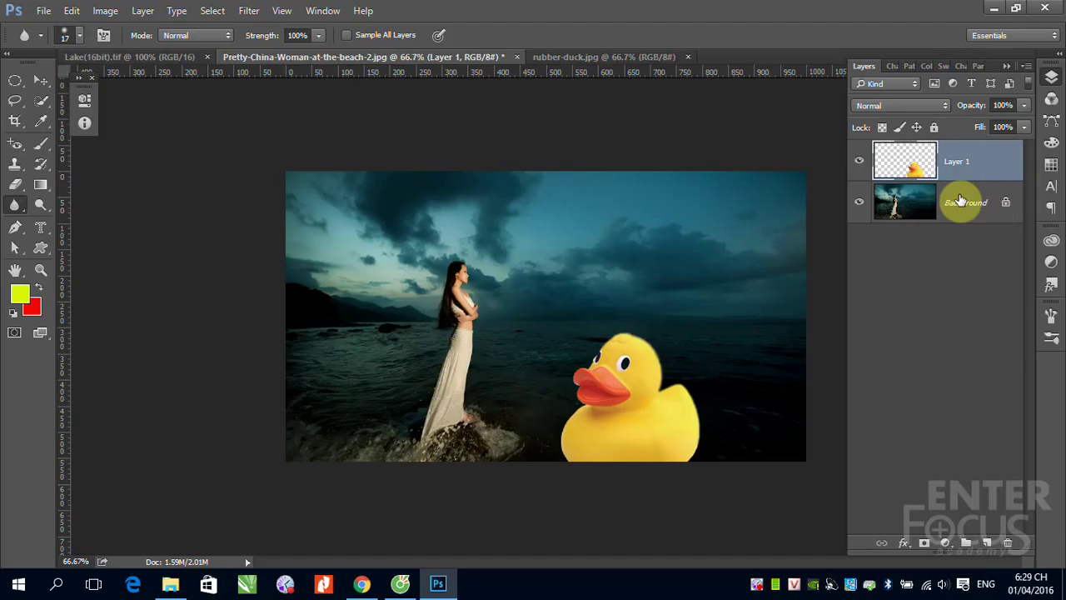
{"action": "left_click", "coordinate": [986, 543]}
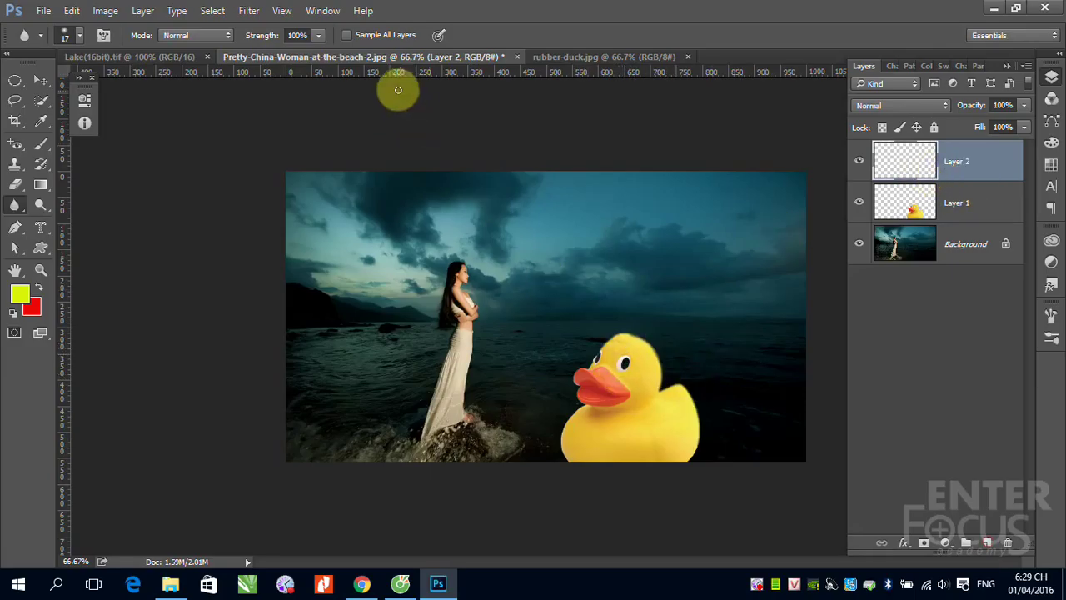
Enable Sample All Layers and blur the beak's top-left and lower-left edges onto Layer 2.
{"action": "left_click", "coordinate": [347, 35]}
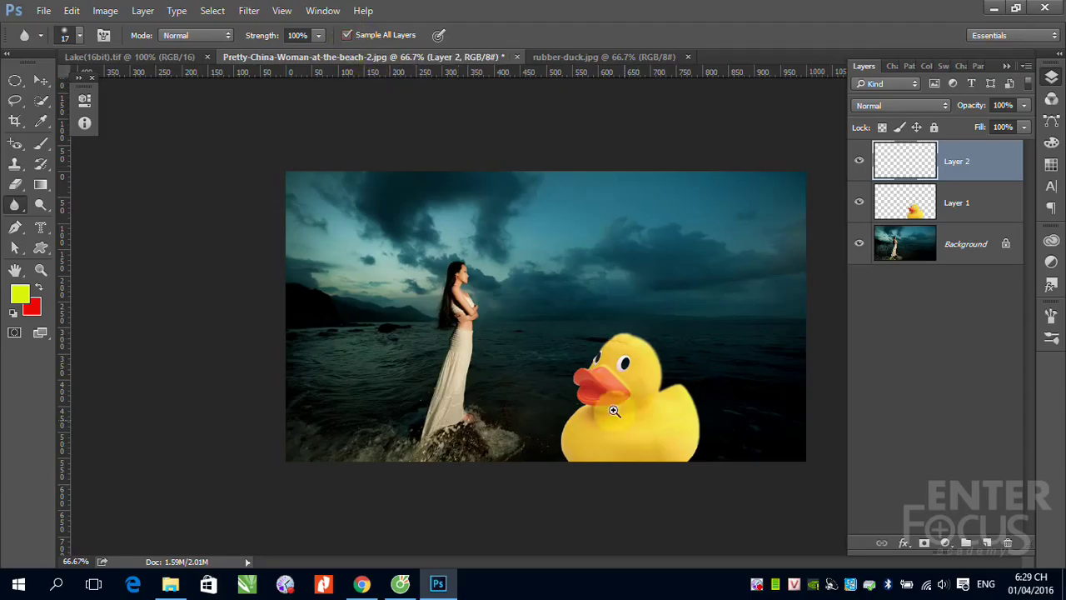
{"action": "scroll", "coordinate": [633, 389], "scroll_direction": "up", "scroll_amount": 5}
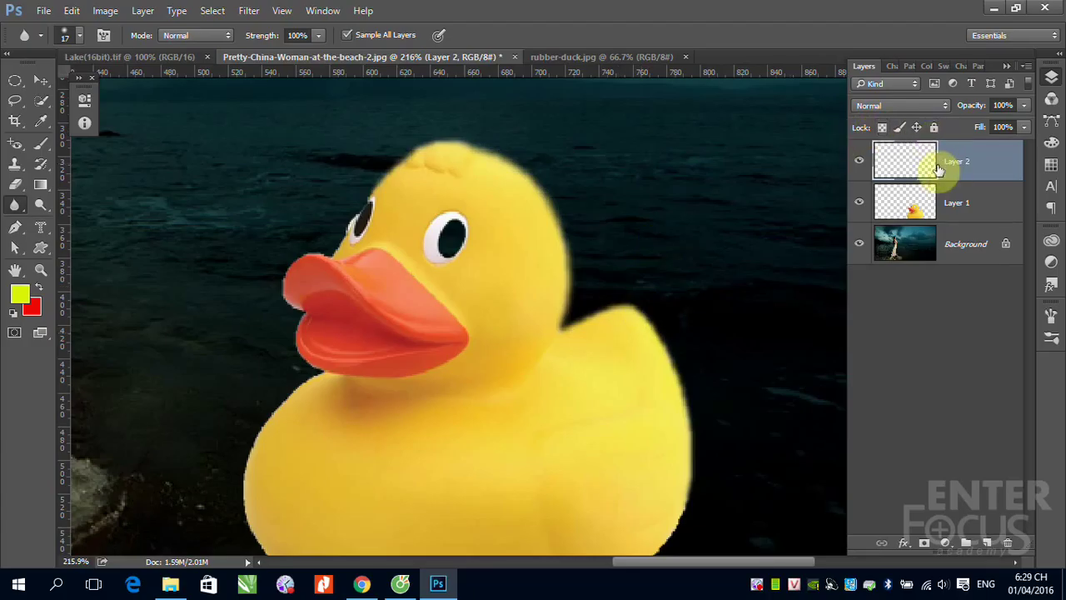
{"action": "mouse_move", "coordinate": [333, 278]}
{"action": "left_mouse_down"}
{"action": "mouse_move", "coordinate": [325, 255]}
{"action": "mouse_move", "coordinate": [297, 250]}
{"action": "mouse_move", "coordinate": [283, 280]}
{"action": "mouse_move", "coordinate": [298, 309]}
{"action": "mouse_move", "coordinate": [289, 300]}
{"action": "mouse_move", "coordinate": [300, 255]}
{"action": "left_mouse_up"}
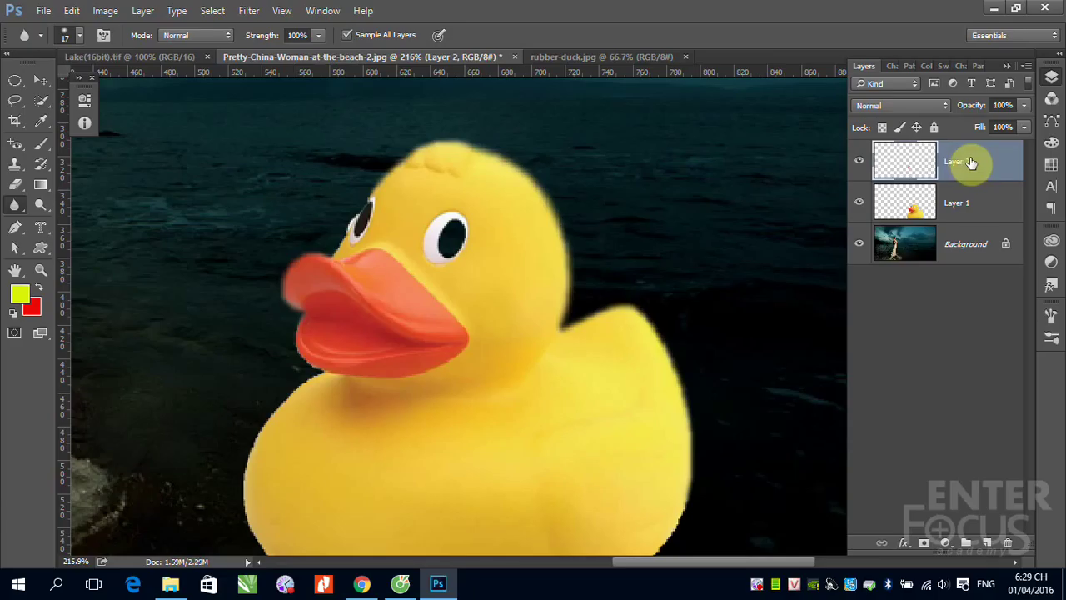
{"action": "mouse_move", "coordinate": [297, 309]}
{"action": "left_mouse_down"}
{"action": "mouse_move", "coordinate": [309, 370]}
{"action": "mouse_move", "coordinate": [295, 334]}
{"action": "mouse_move", "coordinate": [338, 391]}
{"action": "mouse_move", "coordinate": [324, 374]}
{"action": "mouse_move", "coordinate": [262, 431]}
{"action": "mouse_move", "coordinate": [251, 498]}
{"action": "mouse_move", "coordinate": [265, 545]}
{"action": "mouse_move", "coordinate": [253, 505]}
{"action": "mouse_move", "coordinate": [280, 400]}
{"action": "mouse_move", "coordinate": [316, 382]}
{"action": "mouse_move", "coordinate": [245, 508]}
{"action": "mouse_move", "coordinate": [267, 550]}
{"action": "mouse_move", "coordinate": [255, 422]}
{"action": "mouse_move", "coordinate": [321, 370]}
{"action": "mouse_move", "coordinate": [292, 316]}
{"action": "mouse_move", "coordinate": [300, 252]}
{"action": "mouse_move", "coordinate": [326, 255]}
{"action": "left_mouse_up"}
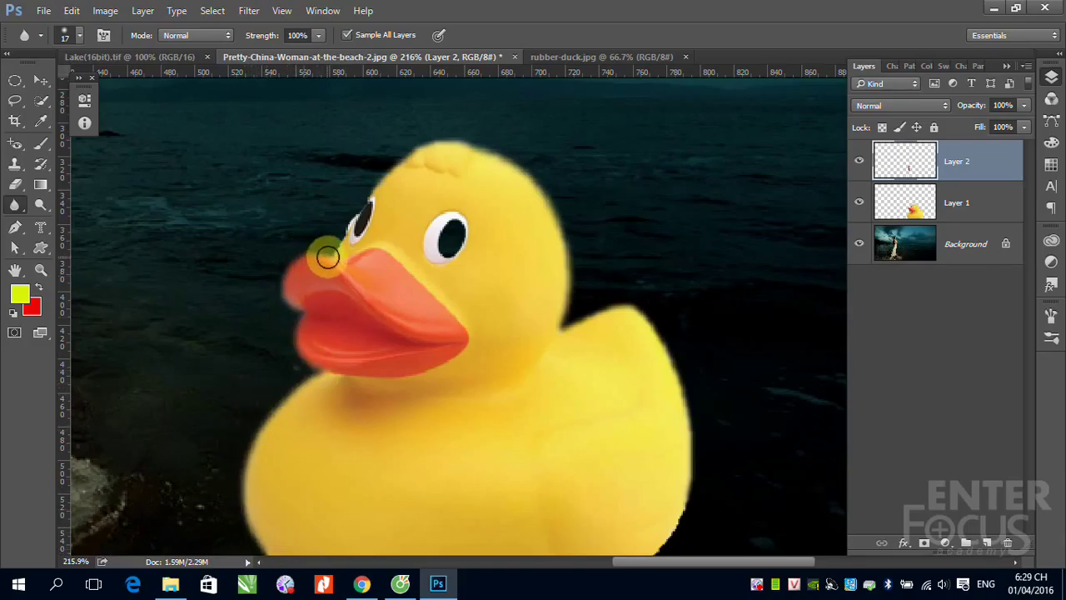
Toggle the duck layer and Layer 2 on and off to compare the beak blur.
{"action": "left_click", "coordinate": [859, 203]}
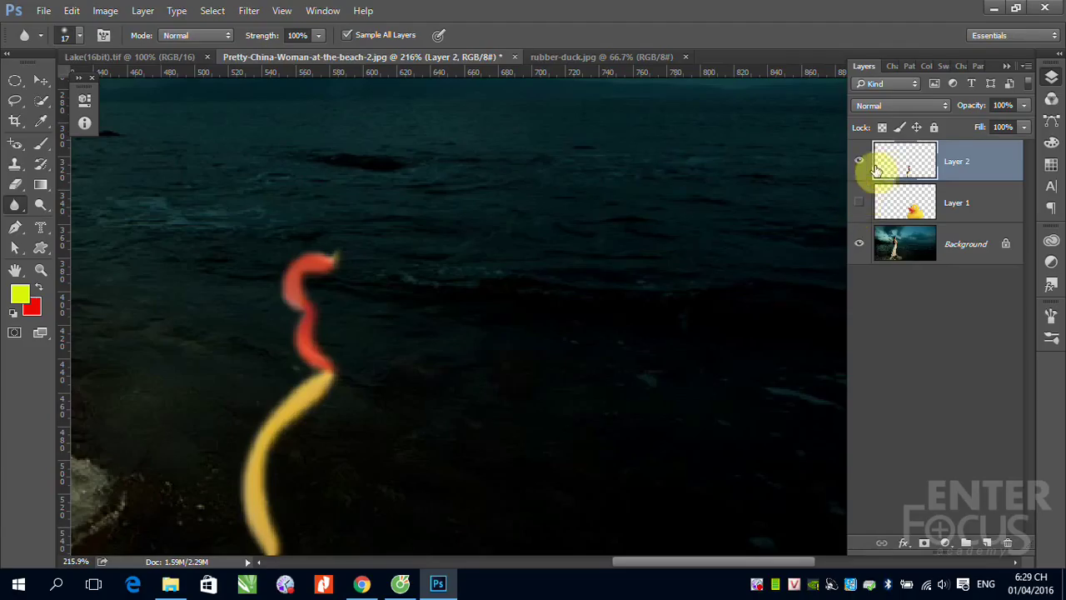
{"action": "left_click", "coordinate": [859, 204]}
{"action": "left_click", "coordinate": [862, 162]}
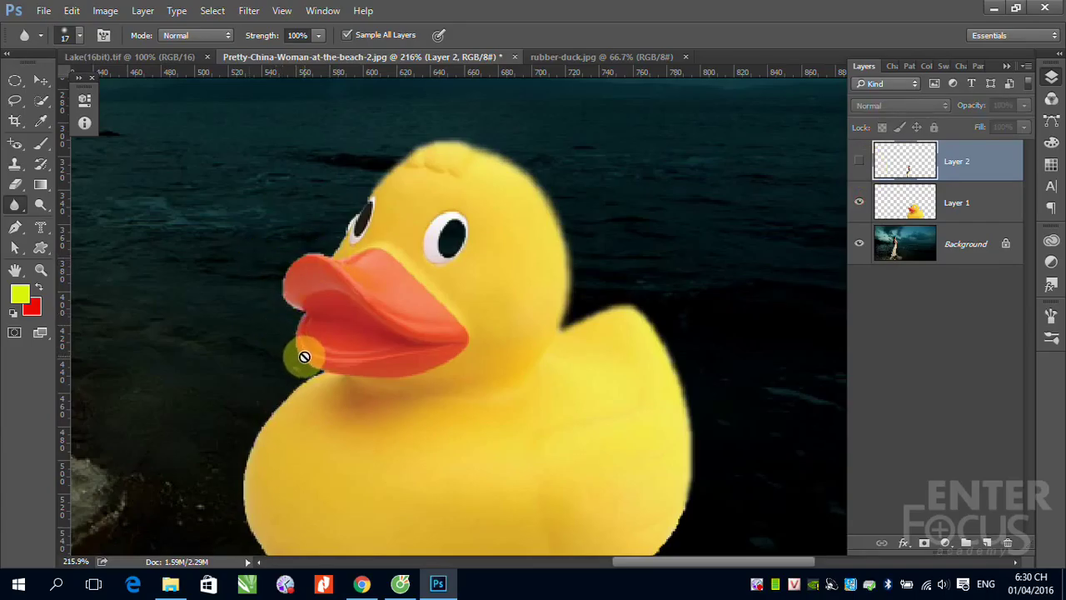
{"action": "left_click", "coordinate": [859, 161]}
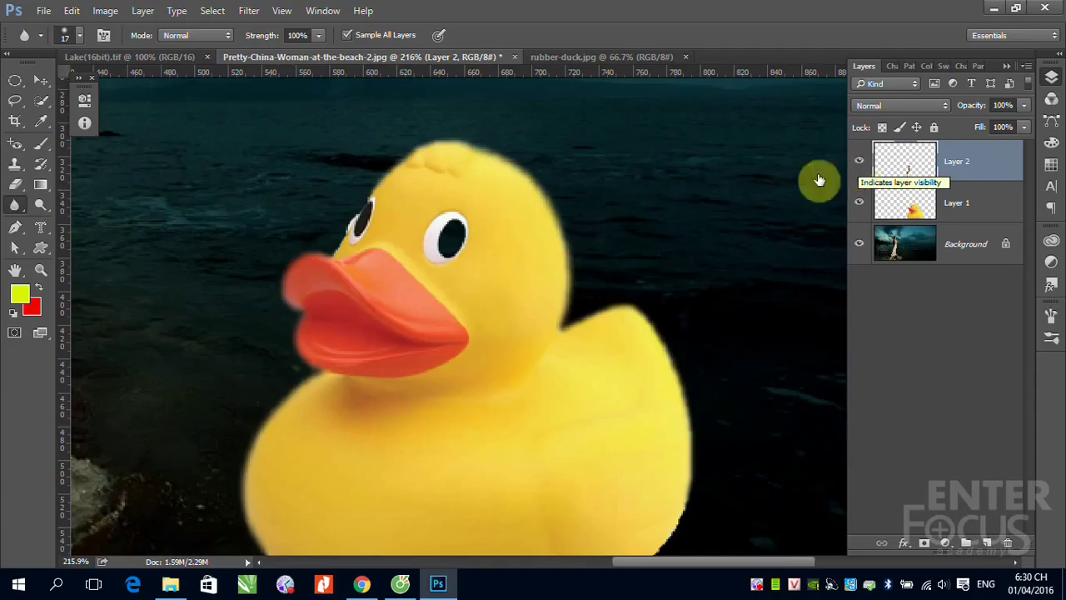
Hide Layer 2 and the duck layer, view at 100%, and select the Background layer.
{"action": "left_click", "coordinate": [37, 83]}
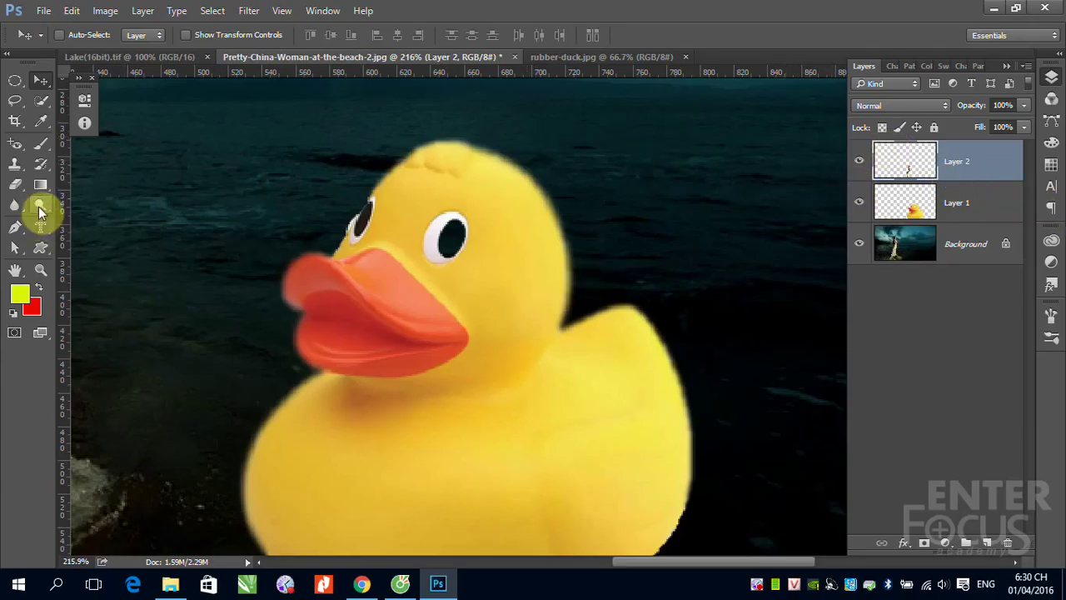
{"action": "left_click", "coordinate": [14, 207]}
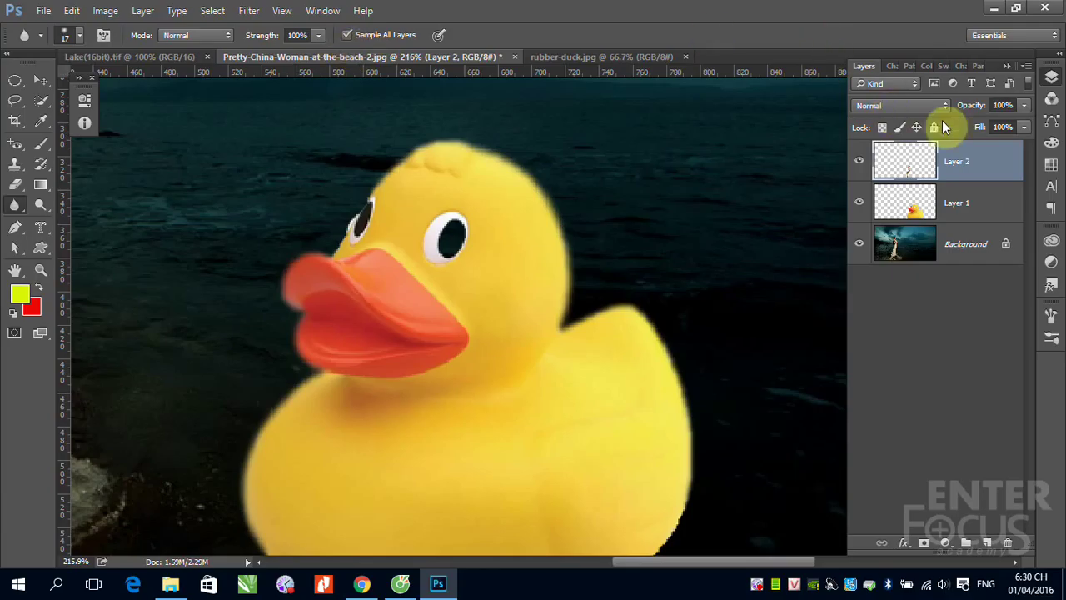
{"action": "left_click", "coordinate": [859, 161]}
{"action": "left_click", "coordinate": [859, 205]}
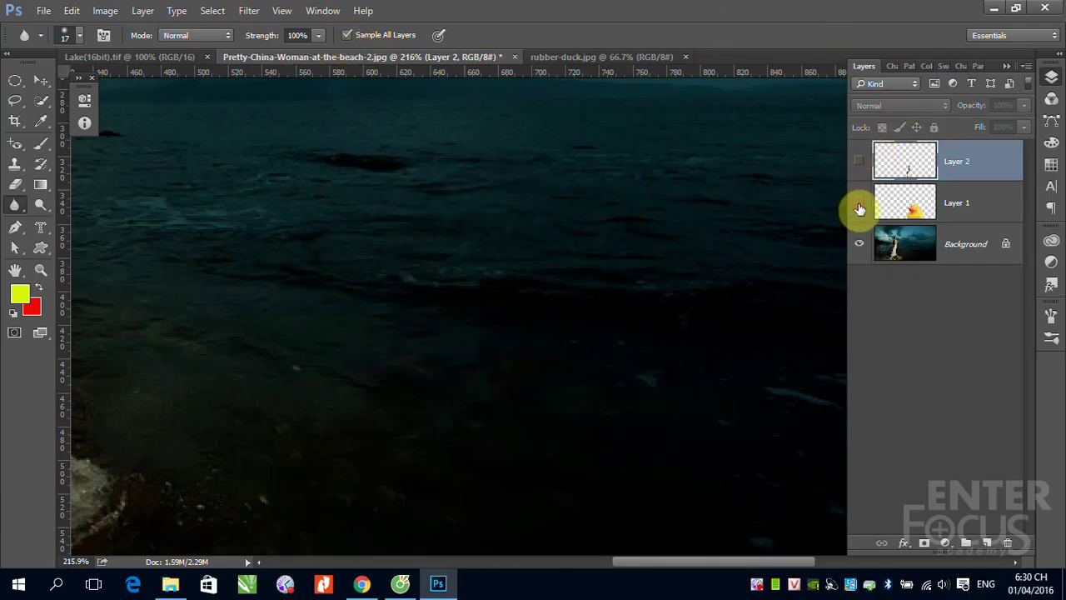
{"action": "key", "text": "ctrl+1"}
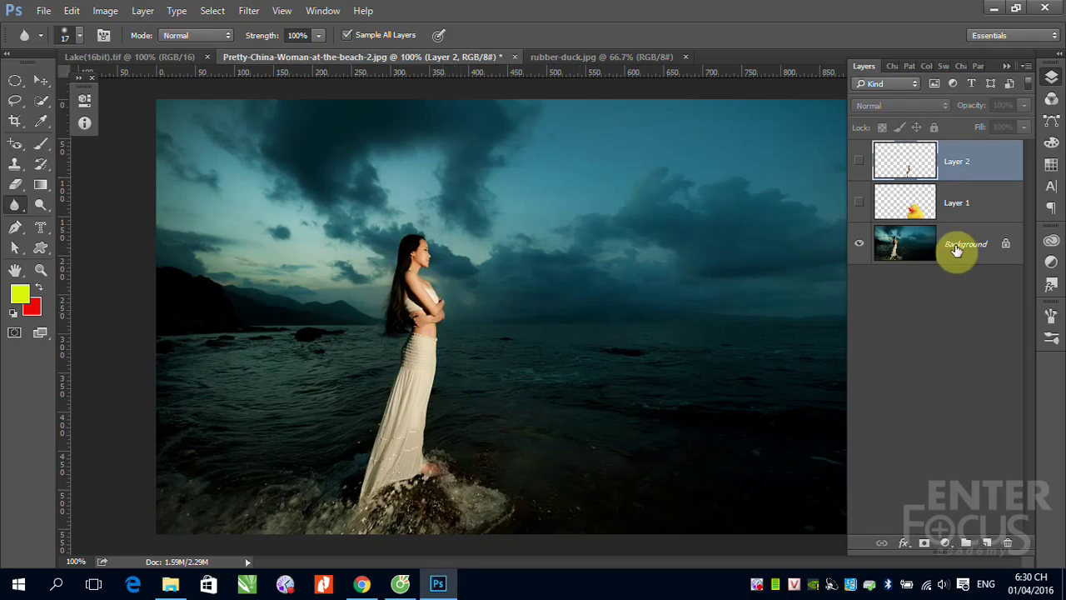
{"action": "left_click", "coordinate": [957, 249]}
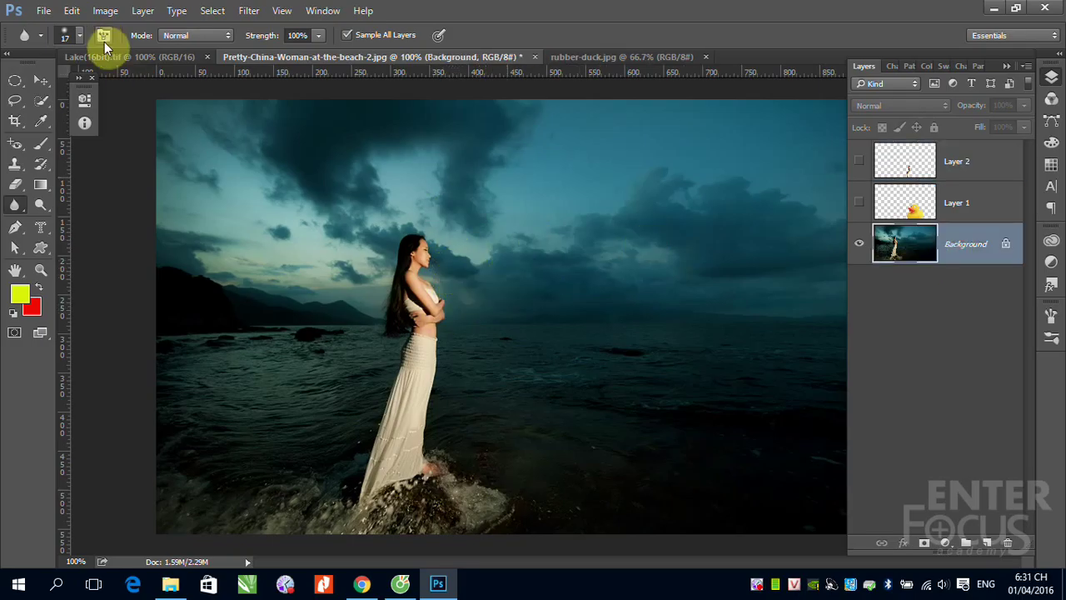
Open kids_beach_TQ_page.jpg from disk.
{"action": "left_click", "coordinate": [43, 10]}
{"action": "left_click", "coordinate": [58, 42]}
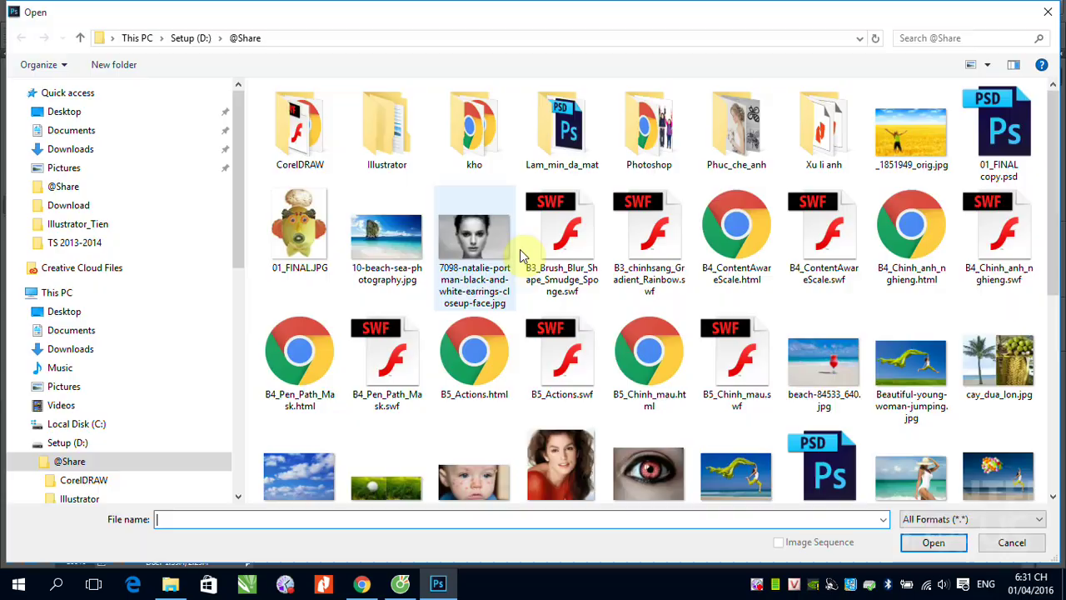
{"action": "scroll", "coordinate": [875, 337], "scroll_direction": "down", "scroll_amount": 5}
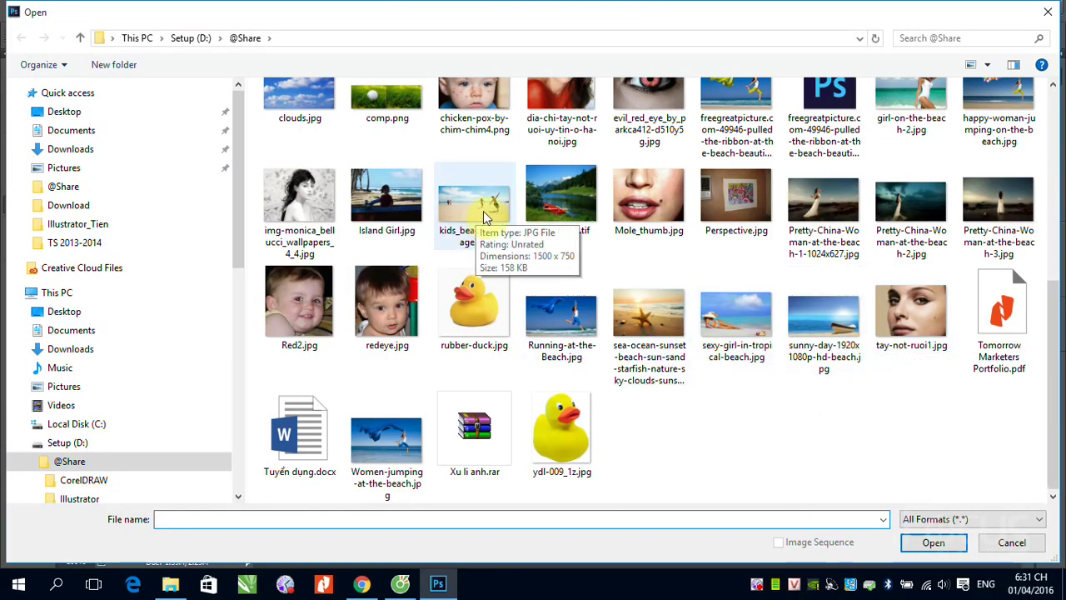
{"action": "scroll", "coordinate": [827, 401], "scroll_direction": "up", "scroll_amount": 2}
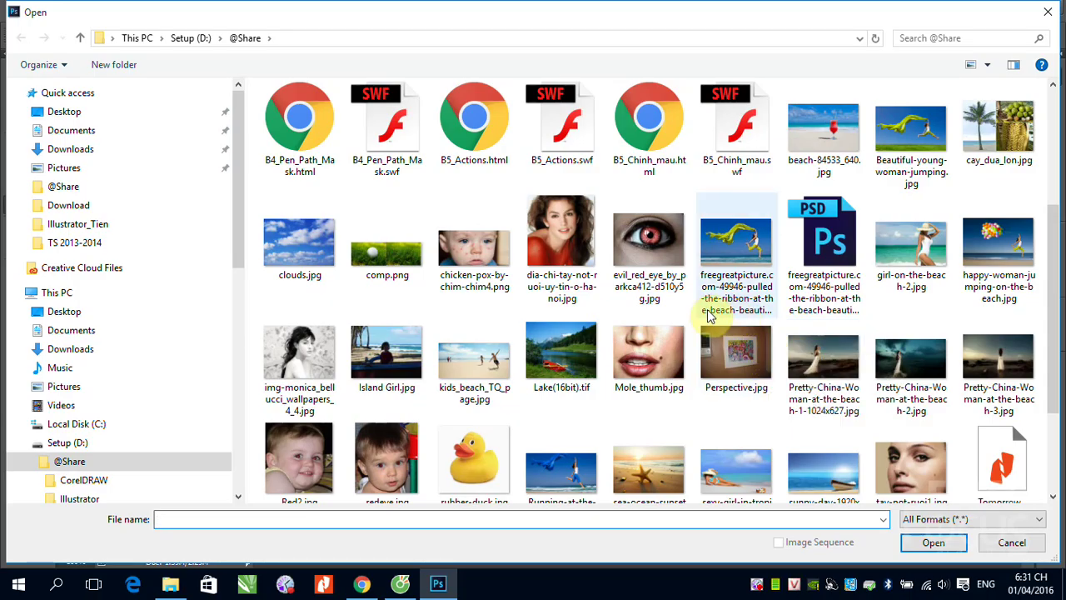
{"action": "double_click", "coordinate": [474, 366]}
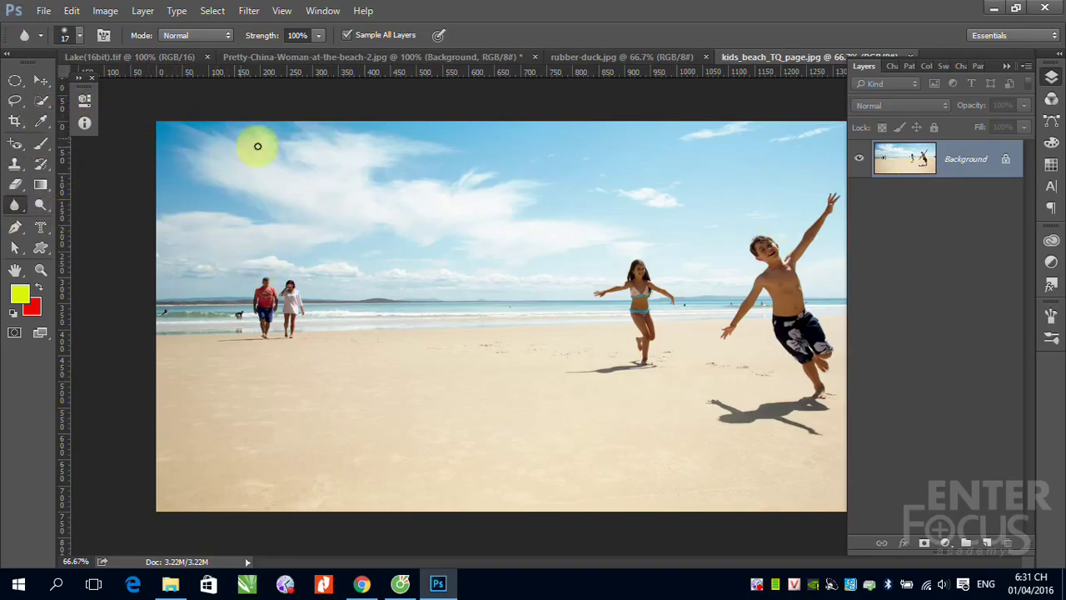
Enlarge the Blur brush to 395 px and blur the walking couple and surrounding sand.
{"action": "left_click_drag", "start_coordinate": [304, 220], "coordinate": [402, 228]}
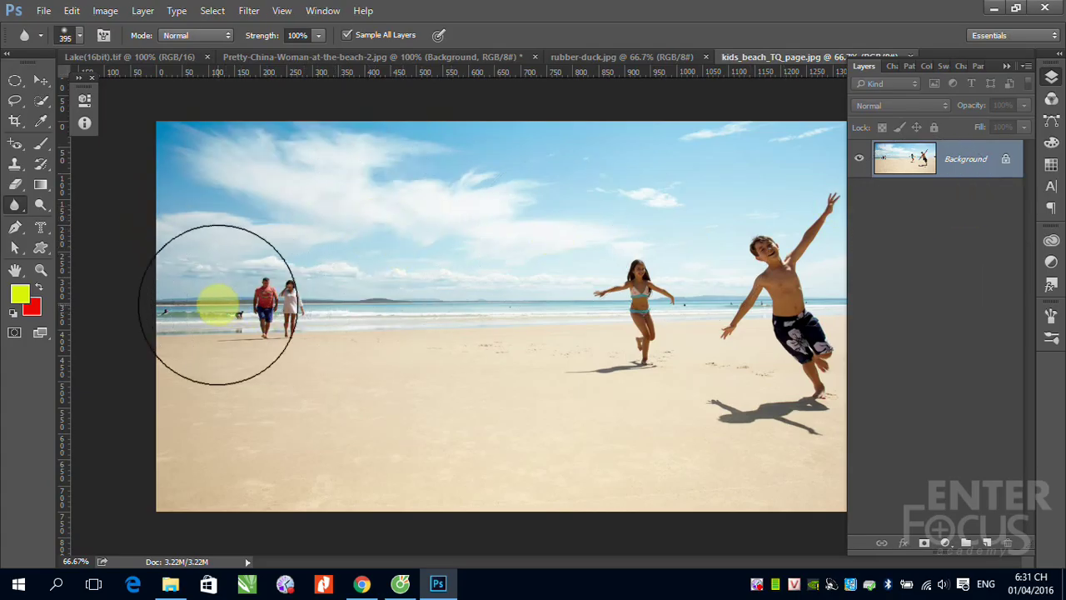
{"action": "mouse_move", "coordinate": [251, 302]}
{"action": "left_mouse_down"}
{"action": "mouse_move", "coordinate": [558, 322]}
{"action": "mouse_move", "coordinate": [530, 448]}
{"action": "mouse_move", "coordinate": [769, 452]}
{"action": "mouse_move", "coordinate": [805, 372]}
{"action": "mouse_move", "coordinate": [809, 430]}
{"action": "left_mouse_up"}
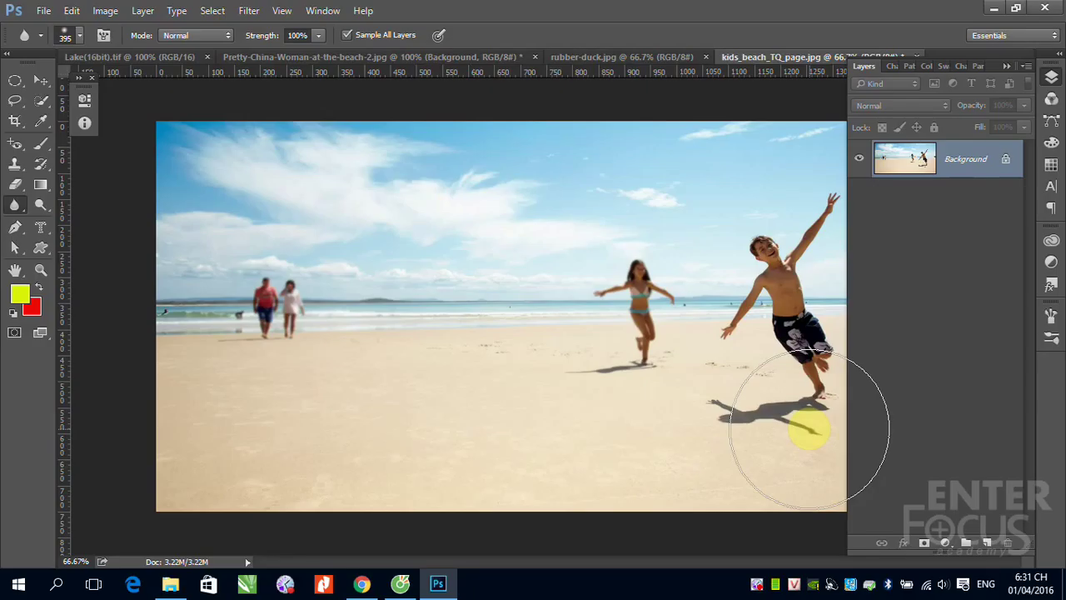
{"action": "mouse_move", "coordinate": [809, 430]}
{"action": "left_mouse_down"}
{"action": "mouse_move", "coordinate": [769, 448]}
{"action": "mouse_move", "coordinate": [792, 219]}
{"action": "mouse_move", "coordinate": [786, 358]}
{"action": "mouse_move", "coordinate": [772, 264]}
{"action": "mouse_move", "coordinate": [780, 374]}
{"action": "mouse_move", "coordinate": [792, 231]}
{"action": "mouse_move", "coordinate": [790, 499]}
{"action": "left_mouse_up"}
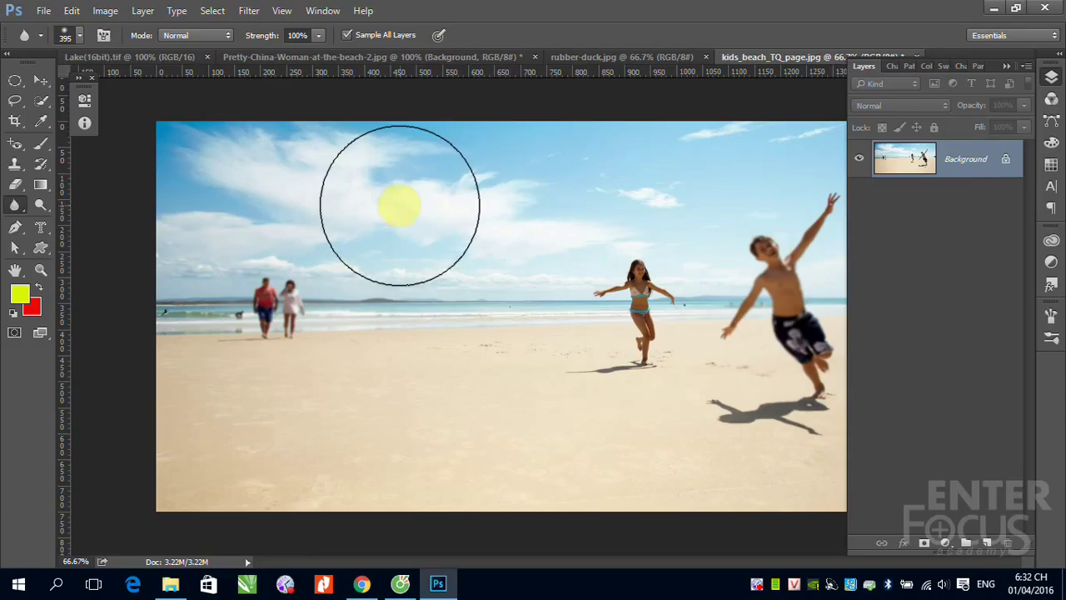
Switch to the Sharpen Tool with Protect Detail on and zoom in on the two children.
{"action": "right_click", "coordinate": [14, 205]}
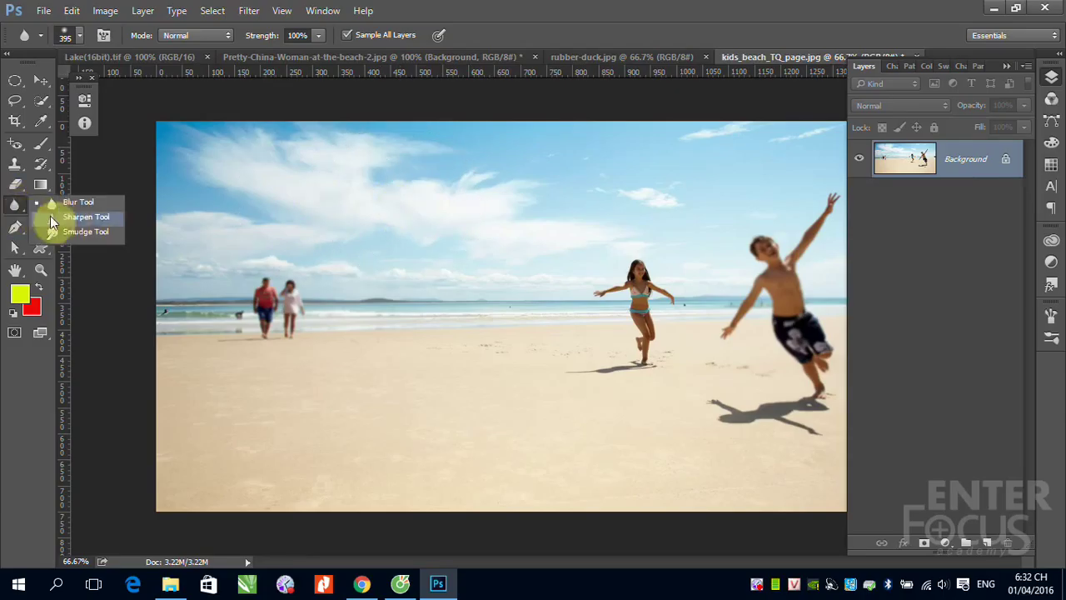
{"action": "left_click", "coordinate": [62, 217]}
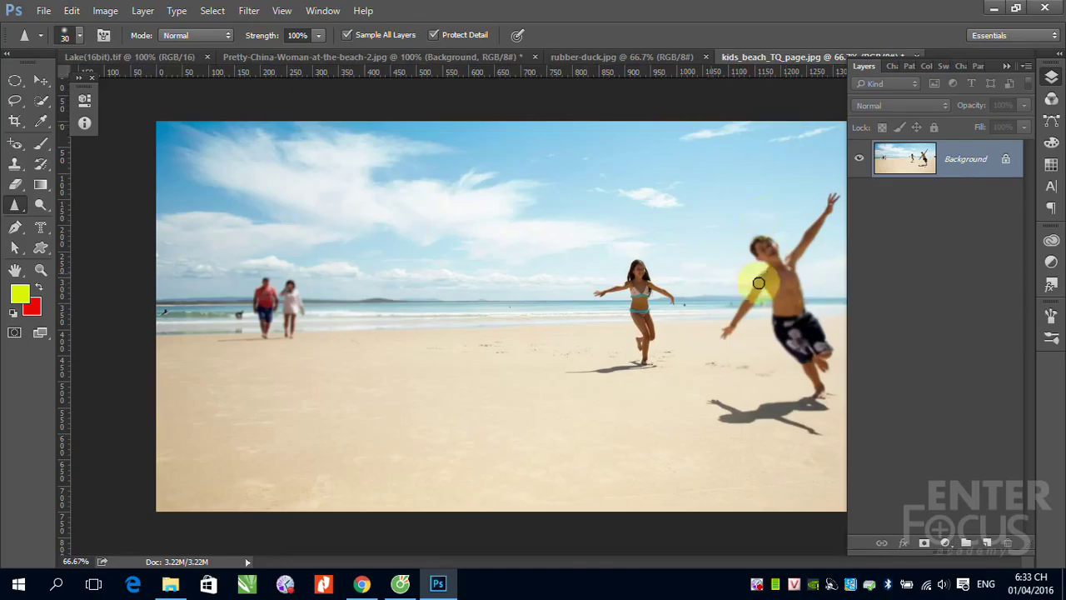
{"action": "left_click_drag", "start_coordinate": [692, 211], "coordinate": [904, 427]}
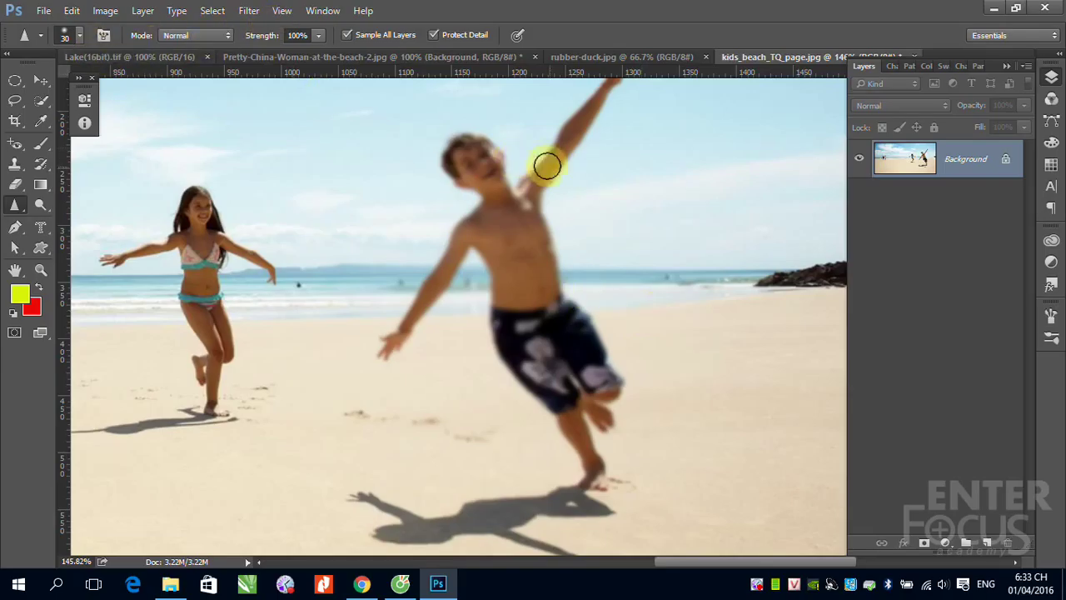
Sharpen the boy's hair, face, and chest and arm edge.
{"action": "left_click_drag", "start_coordinate": [469, 146], "coordinate": [464, 142]}
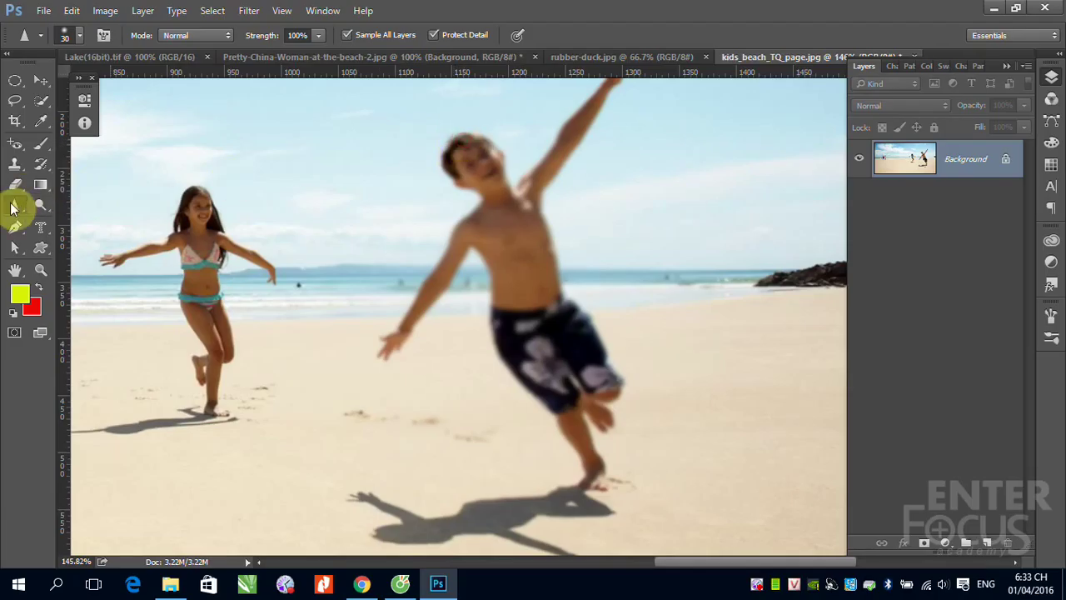
{"action": "mouse_move", "coordinate": [459, 159]}
{"action": "left_mouse_down"}
{"action": "mouse_move", "coordinate": [489, 194]}
{"action": "mouse_move", "coordinate": [392, 360]}
{"action": "mouse_move", "coordinate": [506, 350]}
{"action": "mouse_move", "coordinate": [595, 476]}
{"action": "mouse_move", "coordinate": [548, 204]}
{"action": "mouse_move", "coordinate": [595, 112]}
{"action": "mouse_move", "coordinate": [545, 150]}
{"action": "mouse_move", "coordinate": [606, 96]}
{"action": "mouse_move", "coordinate": [506, 166]}
{"action": "mouse_move", "coordinate": [602, 245]}
{"action": "mouse_move", "coordinate": [506, 131]}
{"action": "mouse_move", "coordinate": [600, 309]}
{"action": "left_mouse_up"}
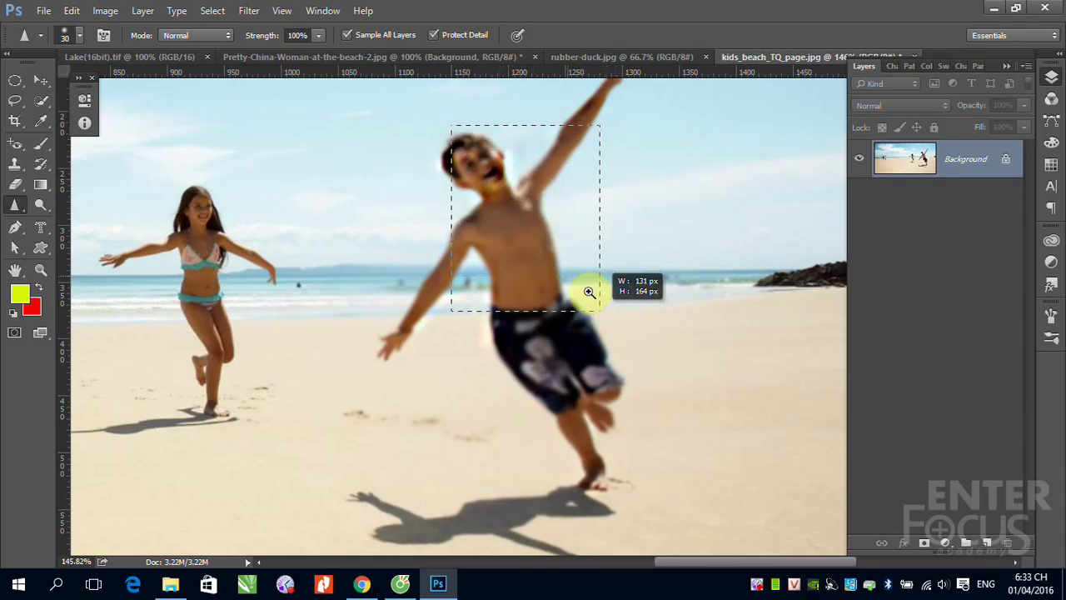
{"action": "mouse_move", "coordinate": [661, 350]}
{"action": "left_mouse_down"}
{"action": "mouse_move", "coordinate": [592, 274]}
{"action": "mouse_move", "coordinate": [617, 408]}
{"action": "mouse_move", "coordinate": [638, 411]}
{"action": "mouse_move", "coordinate": [595, 322]}
{"action": "mouse_move", "coordinate": [638, 376]}
{"action": "mouse_move", "coordinate": [681, 311]}
{"action": "mouse_move", "coordinate": [600, 321]}
{"action": "mouse_move", "coordinate": [620, 305]}
{"action": "left_mouse_up"}
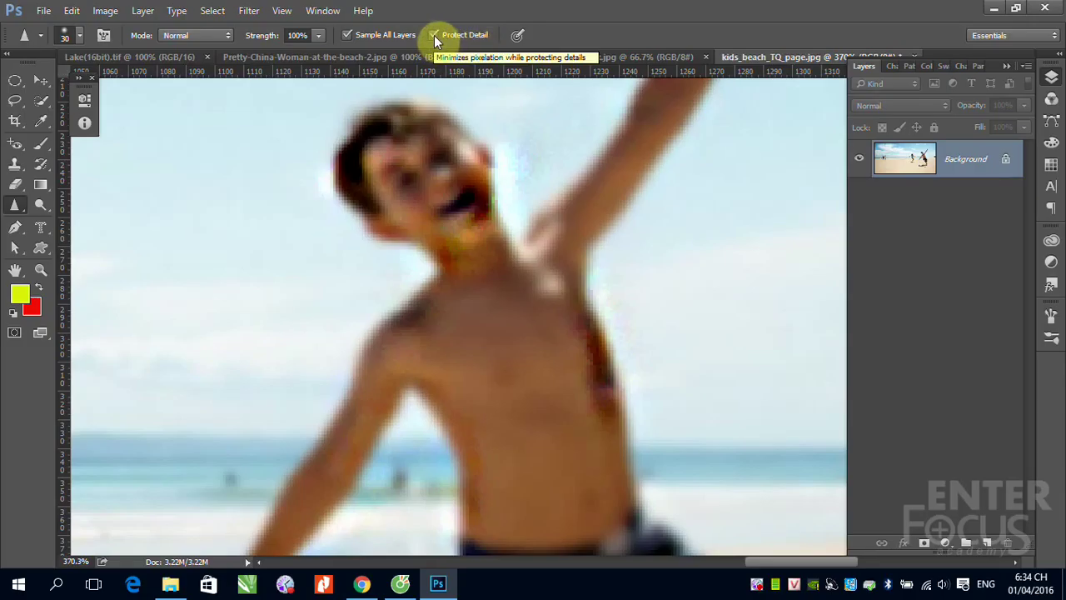
With Protect Detail off, sharpen the boy's arm edge and armpit, then re-enable Protect Detail.
{"action": "left_click", "coordinate": [435, 35]}
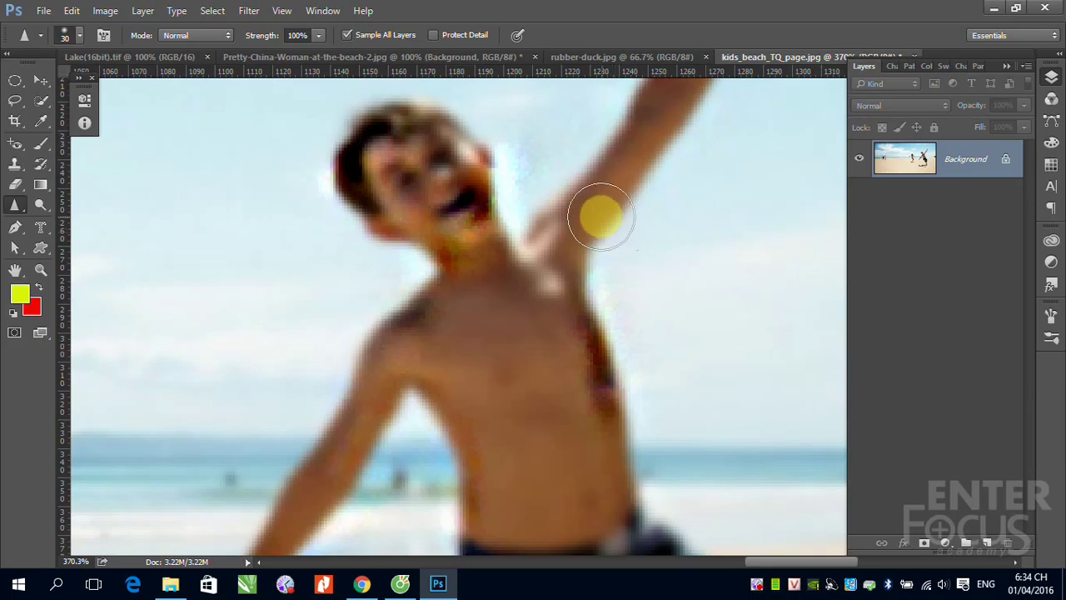
{"action": "left_click_drag", "start_coordinate": [595, 238], "coordinate": [592, 261]}
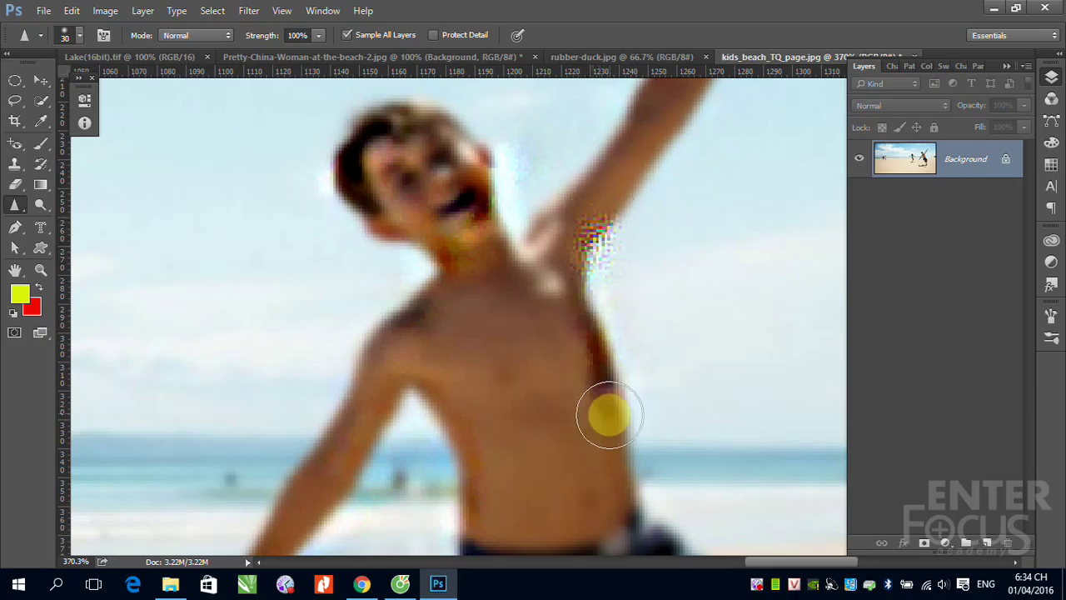
{"action": "left_click", "coordinate": [615, 218]}
{"action": "mouse_move", "coordinate": [615, 218]}
{"action": "left_mouse_down"}
{"action": "mouse_move", "coordinate": [624, 191]}
{"action": "mouse_move", "coordinate": [614, 347]}
{"action": "left_mouse_up"}
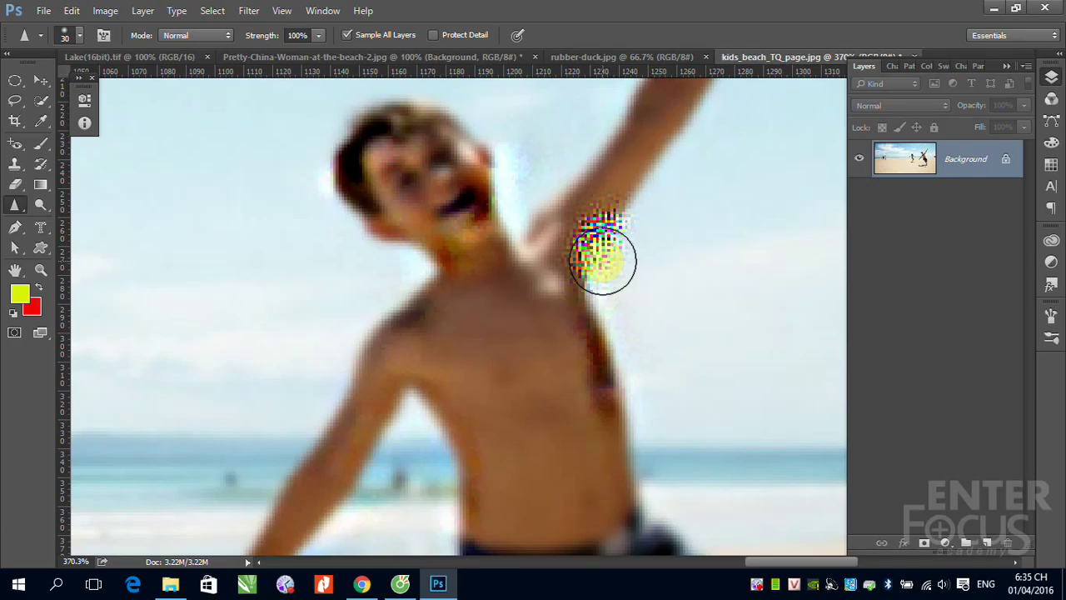
{"action": "mouse_move", "coordinate": [604, 261]}
{"action": "left_mouse_down"}
{"action": "mouse_move", "coordinate": [626, 245]}
{"action": "mouse_move", "coordinate": [643, 185]}
{"action": "mouse_move", "coordinate": [589, 300]}
{"action": "left_mouse_up"}
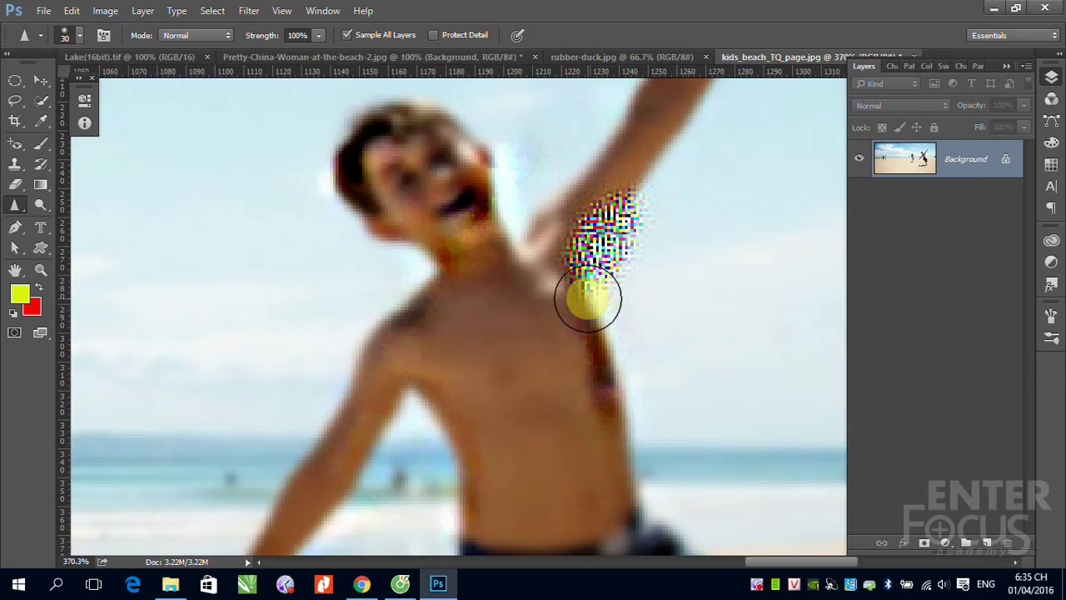
{"action": "mouse_move", "coordinate": [588, 299]}
{"action": "left_mouse_down"}
{"action": "mouse_move", "coordinate": [645, 288]}
{"action": "mouse_move", "coordinate": [622, 227]}
{"action": "mouse_move", "coordinate": [600, 259]}
{"action": "left_mouse_up"}
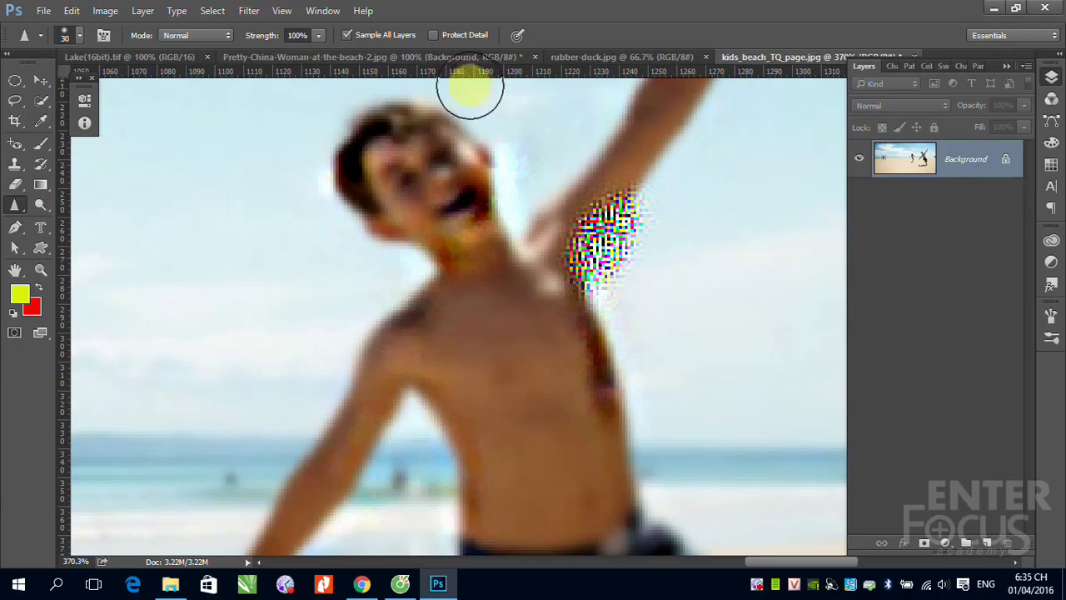
{"action": "left_click", "coordinate": [433, 35]}
Sharpen the boy's torso, armpit and arm edges with protection on, then set Strength to 60%.
{"action": "mouse_move", "coordinate": [648, 452]}
{"action": "left_mouse_down"}
{"action": "mouse_move", "coordinate": [624, 472]}
{"action": "mouse_move", "coordinate": [618, 505]}
{"action": "mouse_move", "coordinate": [624, 374]}
{"action": "mouse_move", "coordinate": [630, 472]}
{"action": "mouse_move", "coordinate": [646, 431]}
{"action": "left_mouse_up"}
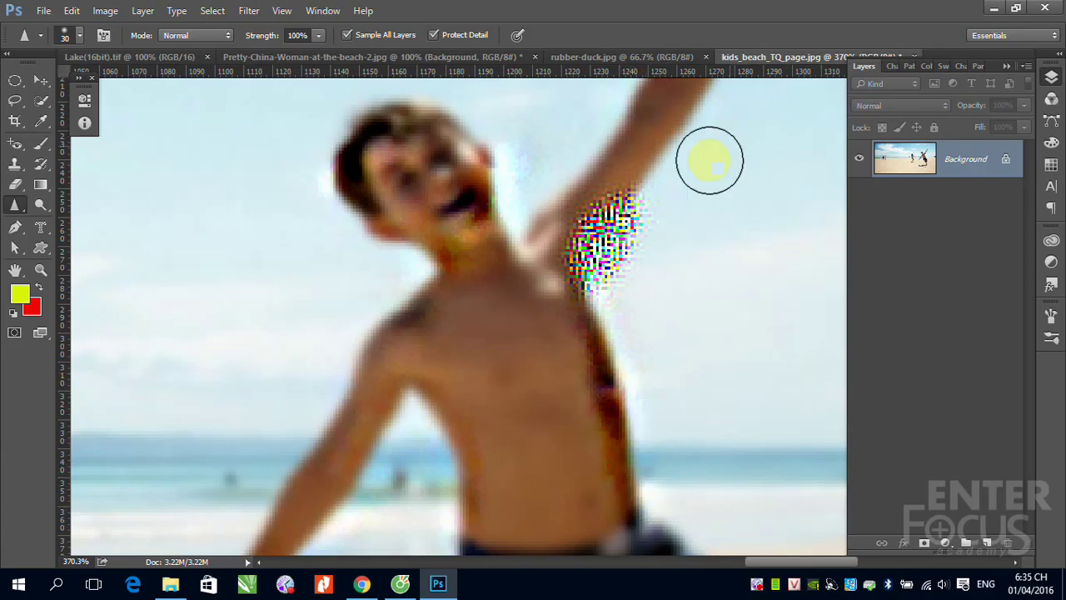
{"action": "mouse_move", "coordinate": [709, 159]}
{"action": "left_mouse_down"}
{"action": "mouse_move", "coordinate": [612, 255]}
{"action": "mouse_move", "coordinate": [612, 239]}
{"action": "mouse_move", "coordinate": [629, 231]}
{"action": "left_mouse_up"}
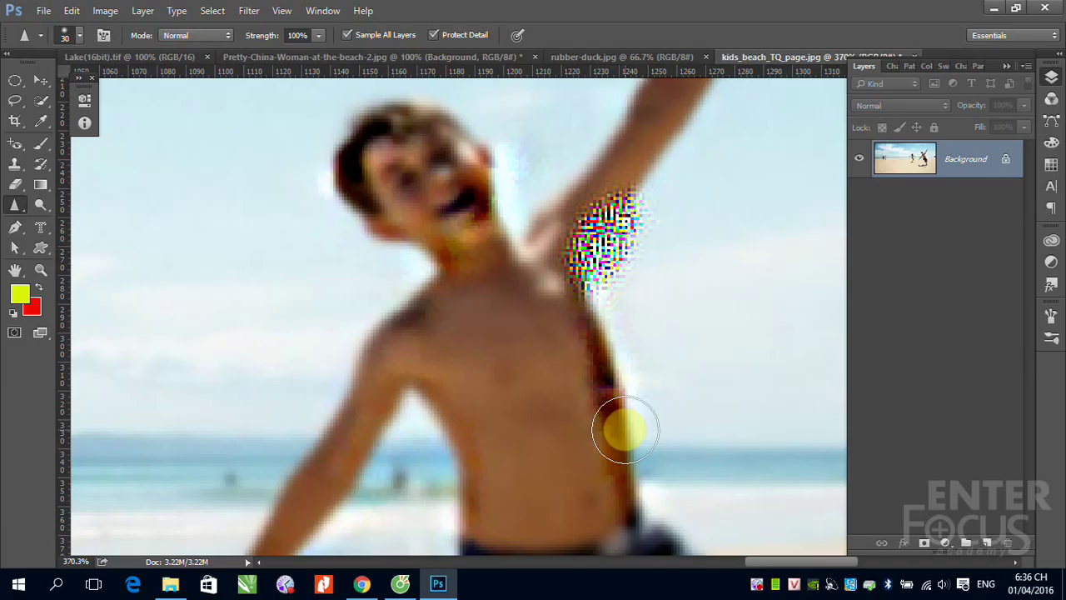
{"action": "left_click_drag", "start_coordinate": [625, 429], "coordinate": [638, 545]}
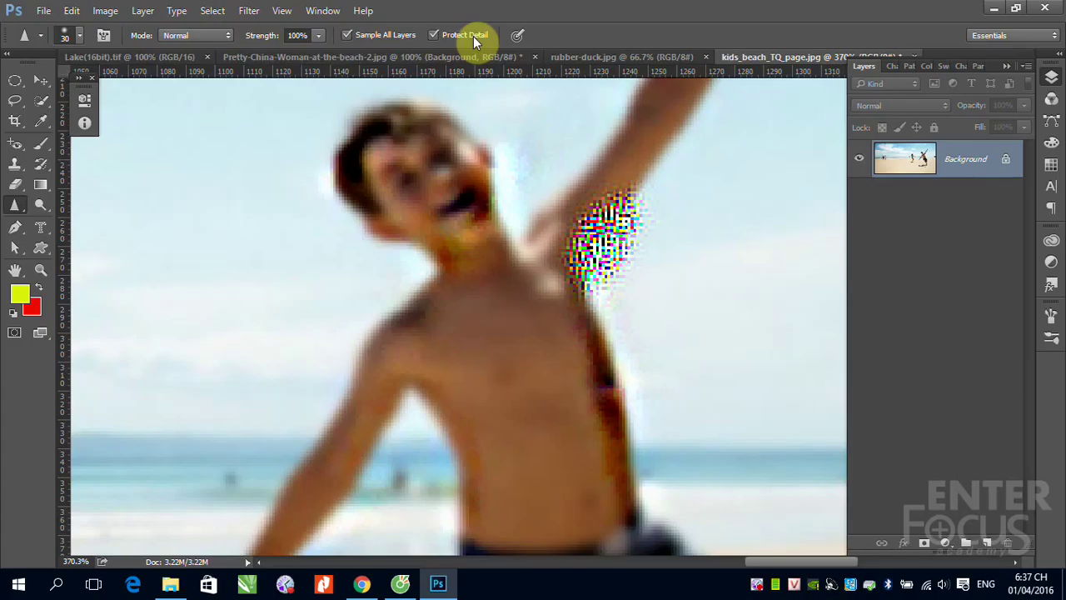
{"action": "left_click", "coordinate": [319, 36]}
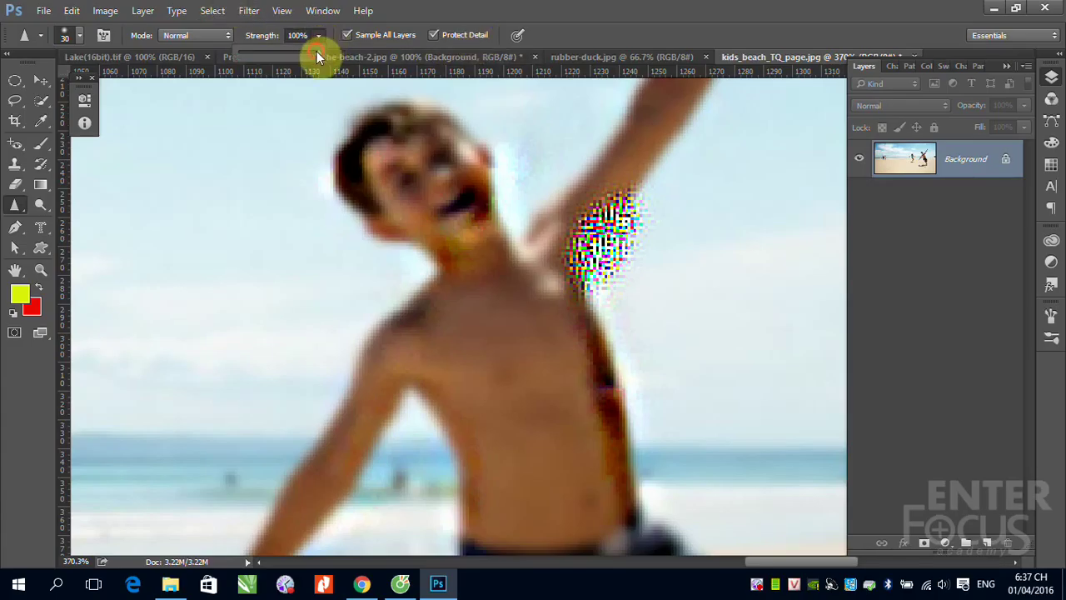
{"action": "left_click_drag", "start_coordinate": [287, 51], "coordinate": [286, 51]}
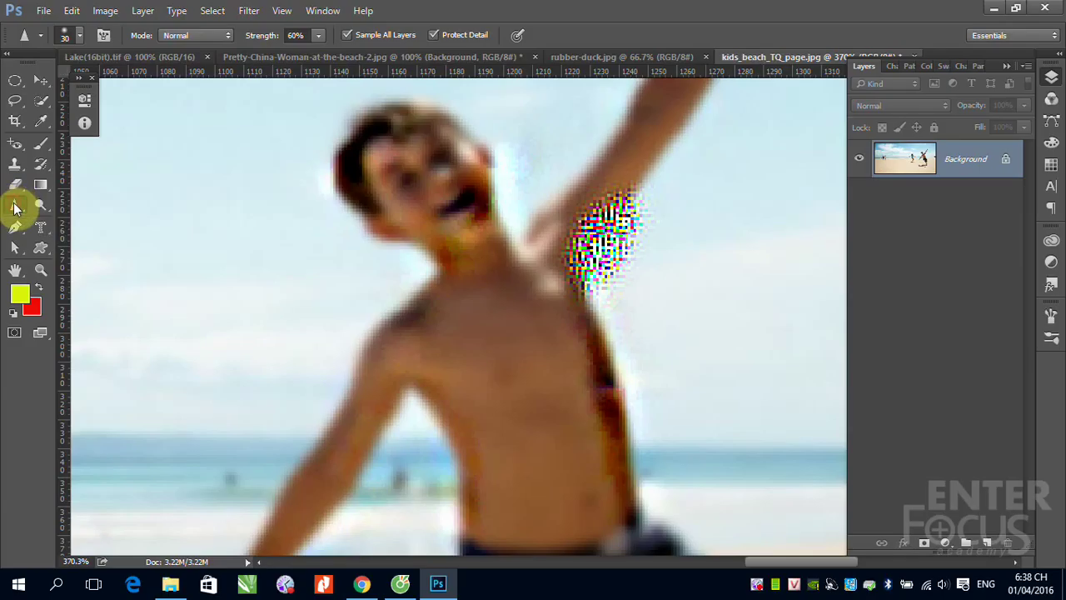
{"action": "left_click", "coordinate": [15, 206]}
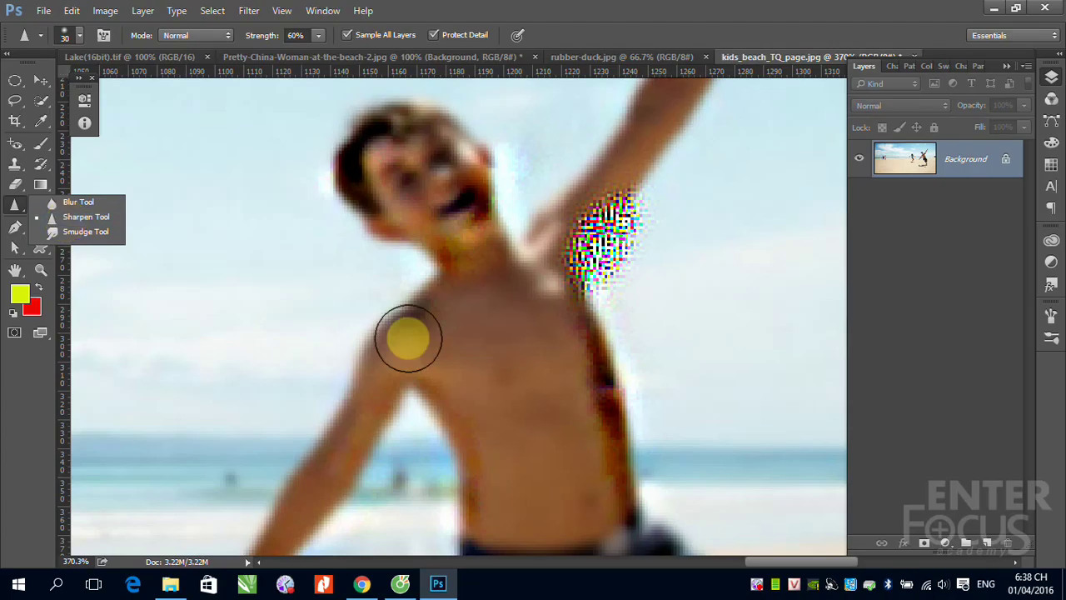
{"action": "left_click", "coordinate": [757, 586]}
{"action": "right_click", "coordinate": [759, 587]}
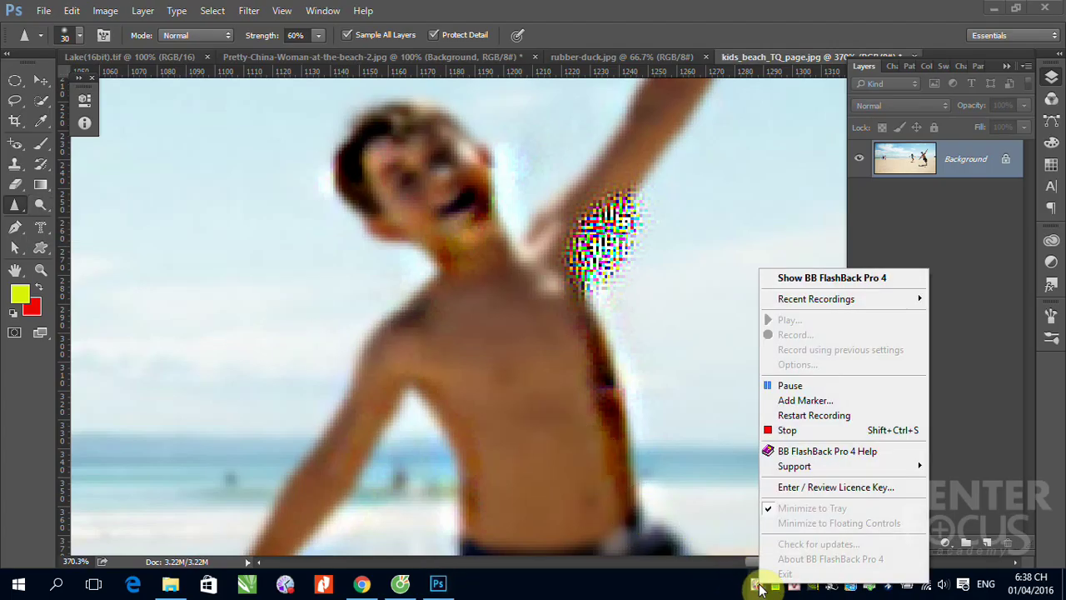